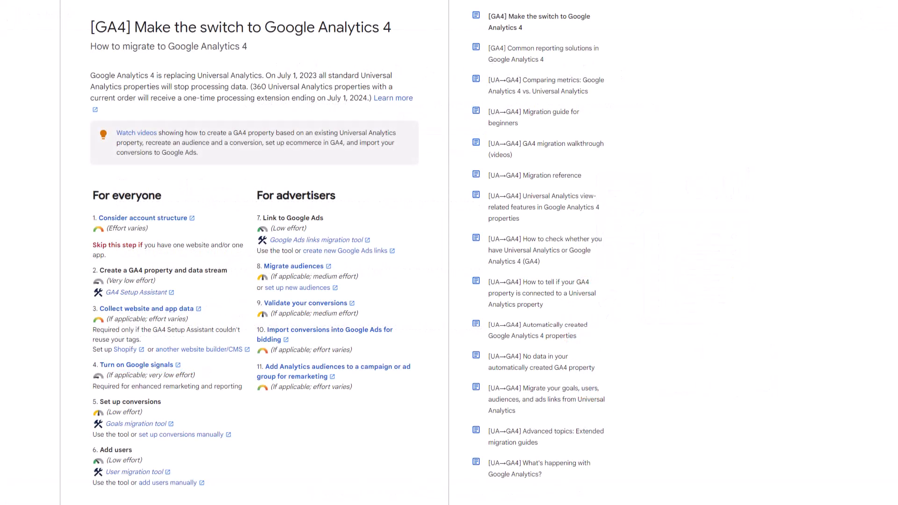
Read the help articles on switching to Google Analytics 4 and setting up Analytics for a website.
{"action": "scroll", "coordinate": [449, 253], "scroll_direction": "down", "scroll_amount": 1}
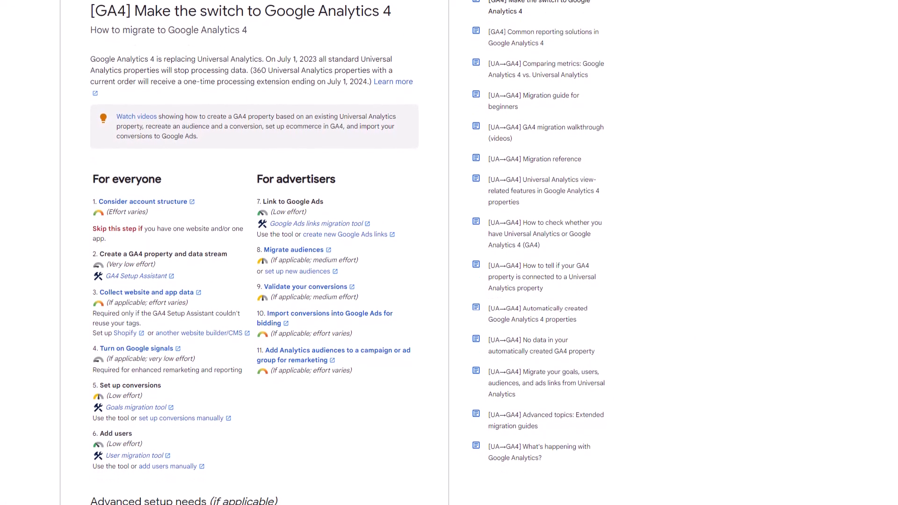
{"action": "scroll", "coordinate": [449, 252], "scroll_direction": "down", "scroll_amount": 1}
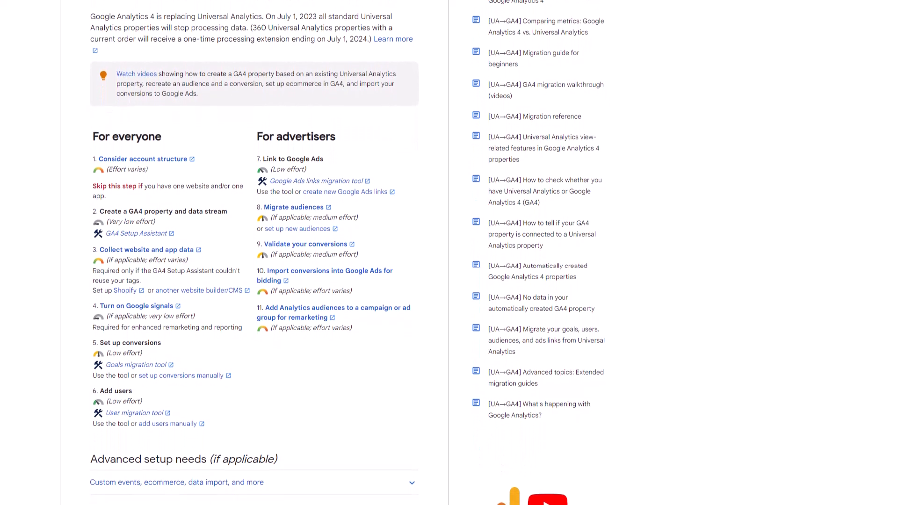
{"action": "scroll", "coordinate": [449, 253], "scroll_direction": "down", "scroll_amount": 1}
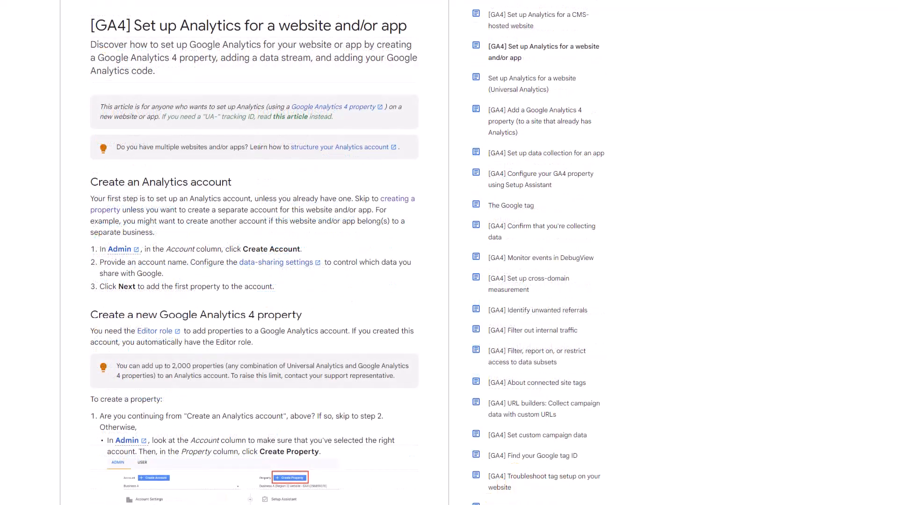
{"action": "scroll", "coordinate": [347, 252], "scroll_direction": "down", "scroll_amount": 1}
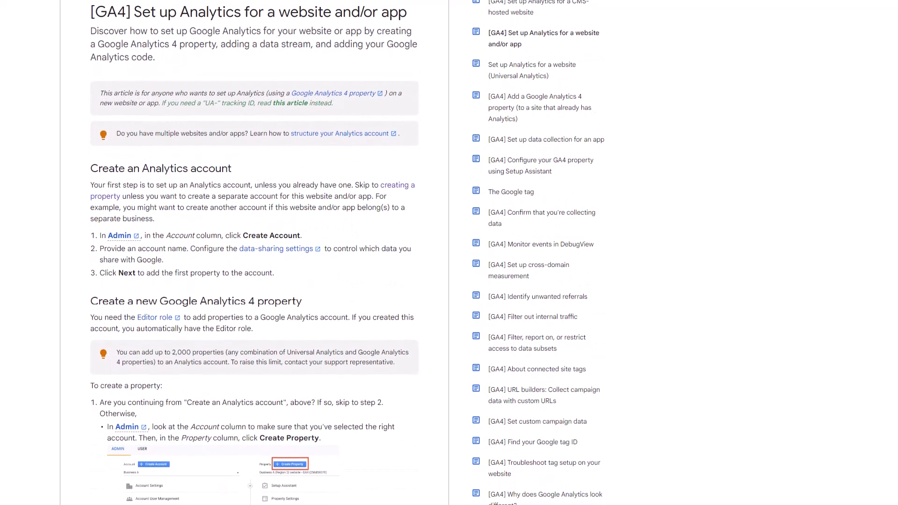
{"action": "scroll", "coordinate": [347, 253], "scroll_direction": "down", "scroll_amount": 4}
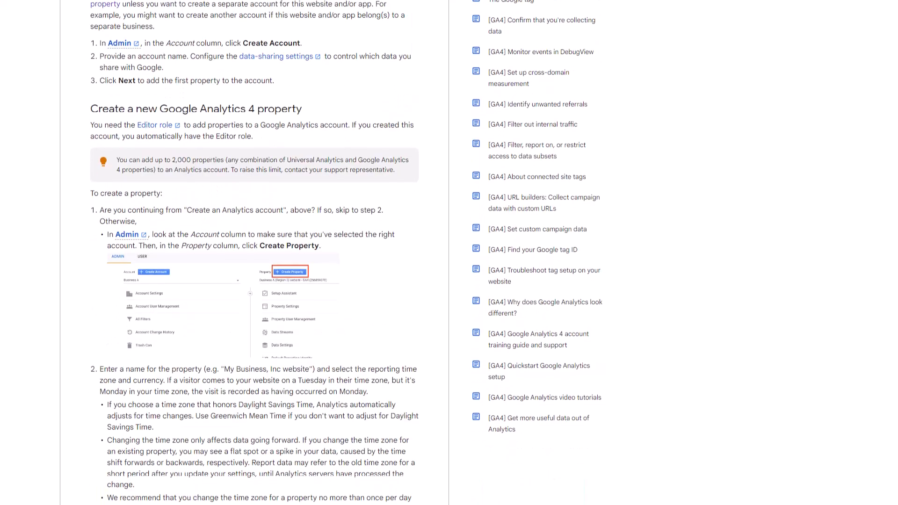
{"action": "scroll", "coordinate": [347, 252], "scroll_direction": "down", "scroll_amount": 1}
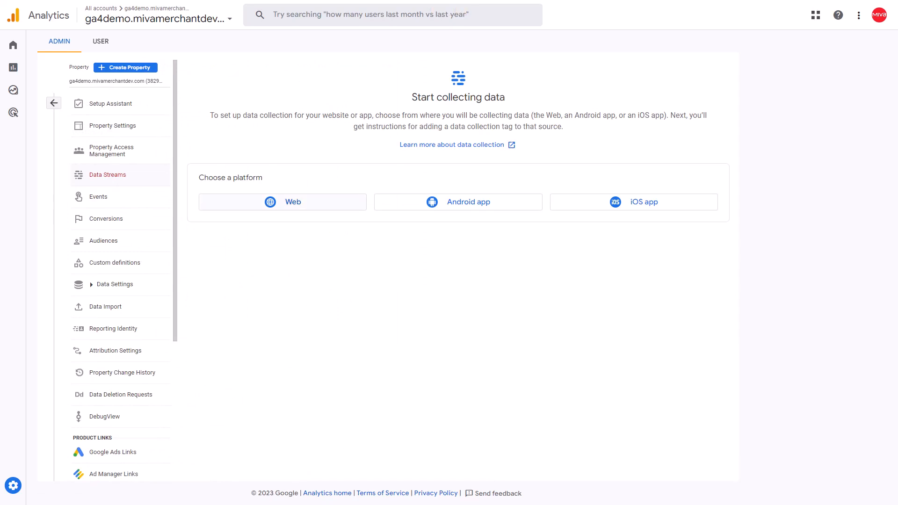
Start a web data stream with ga4demo.mivamerchantdev.com as both the website URL and the stream name.
{"action": "left_click", "coordinate": [283, 202]}
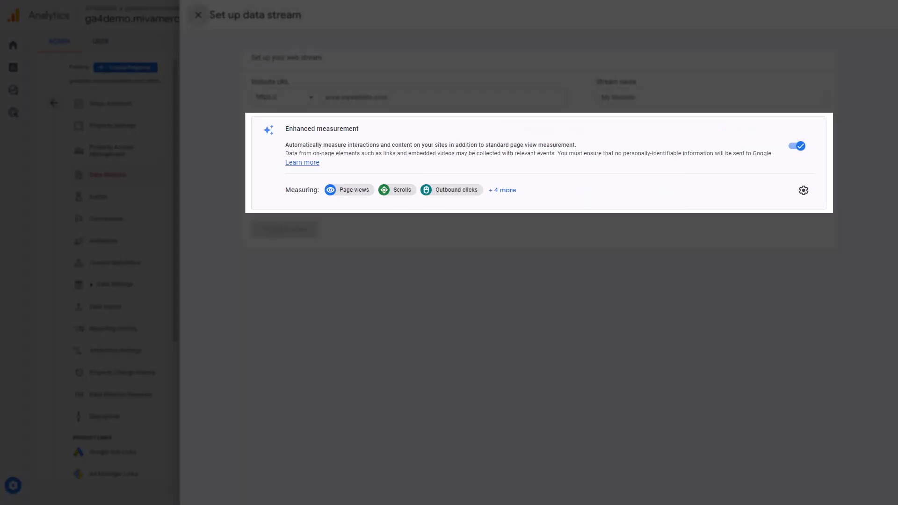
{"action": "left_click", "coordinate": [403, 98]}
{"action": "type", "text": "ga4demo.mivamerchantdev.com"}
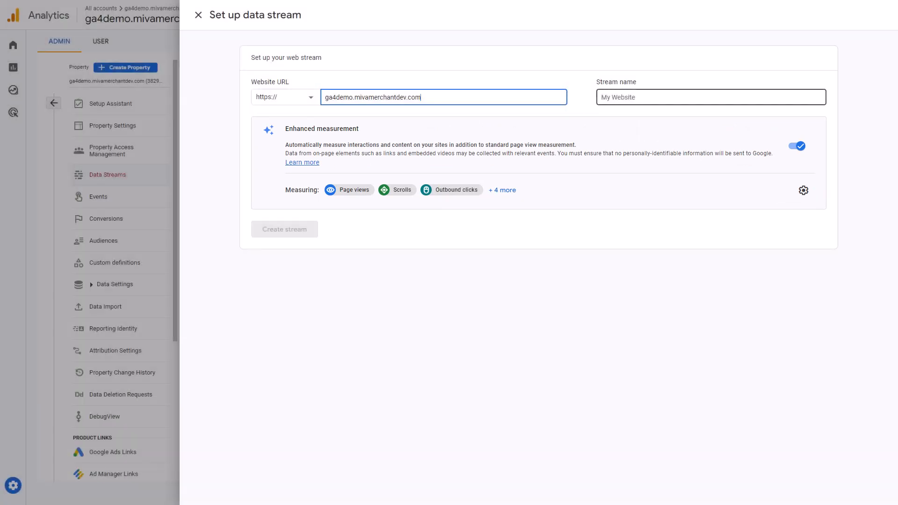
{"action": "left_click", "coordinate": [711, 97]}
{"action": "type", "text": "ga4demo.mivamerchantdev.com"}
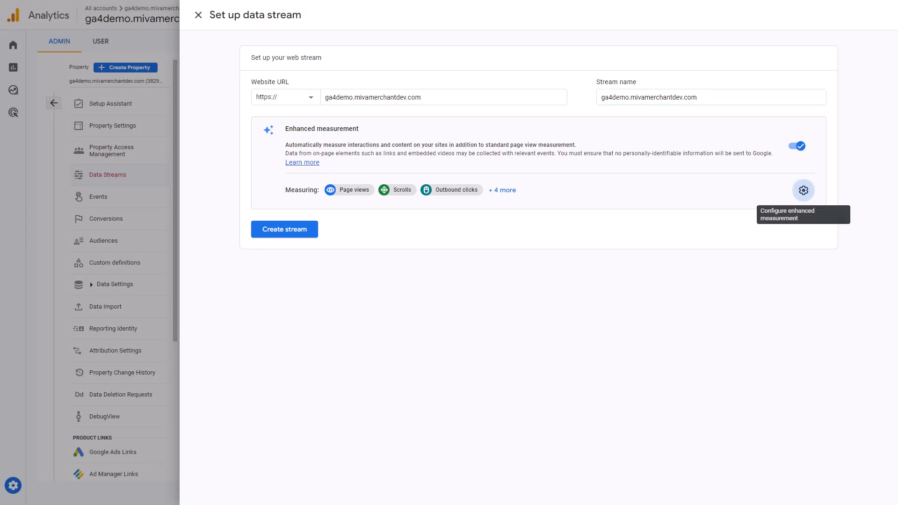
In the enhanced measurement's advanced site search settings, set the search term query parameter to Search.
{"action": "left_click", "coordinate": [804, 191]}
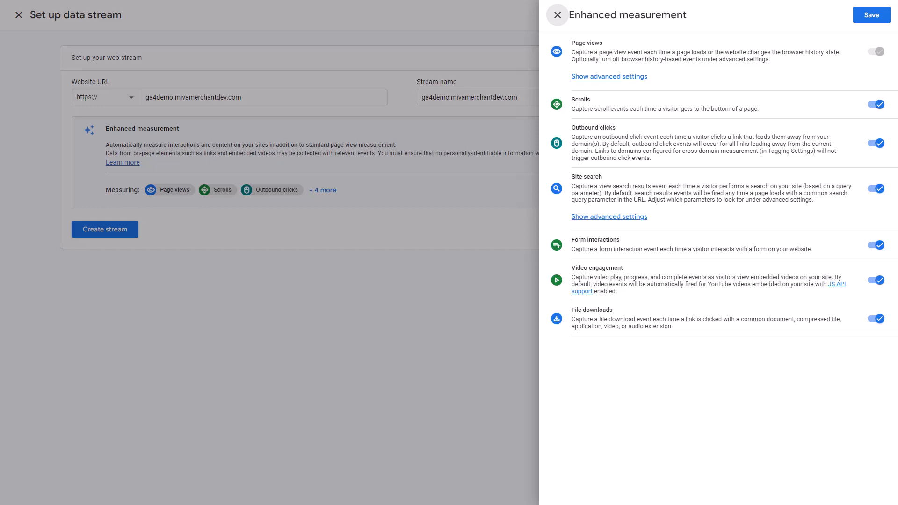
{"action": "left_click", "coordinate": [609, 216]}
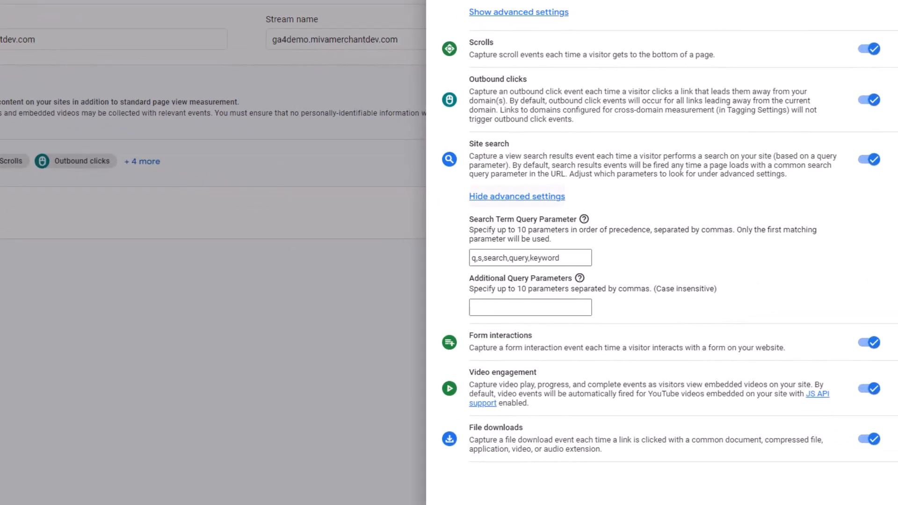
{"action": "left_click", "coordinate": [542, 257]}
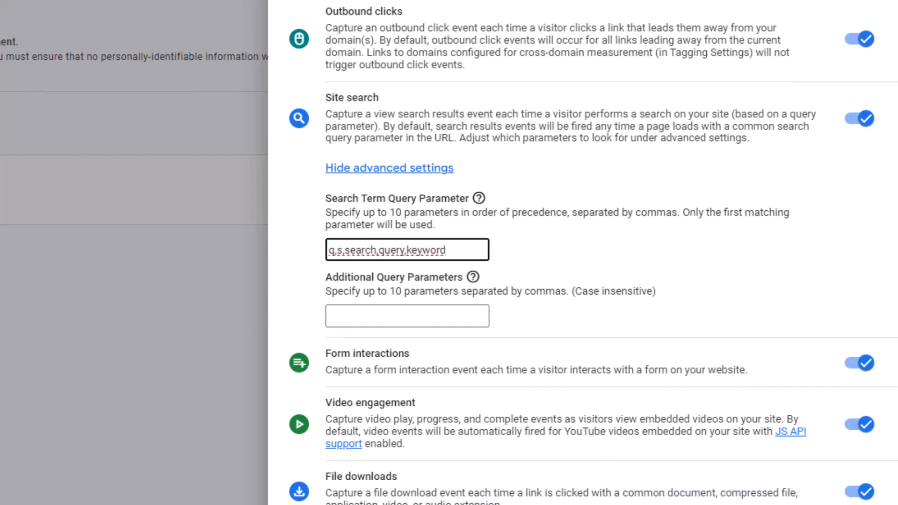
{"action": "key", "text": "ctrl+a"}
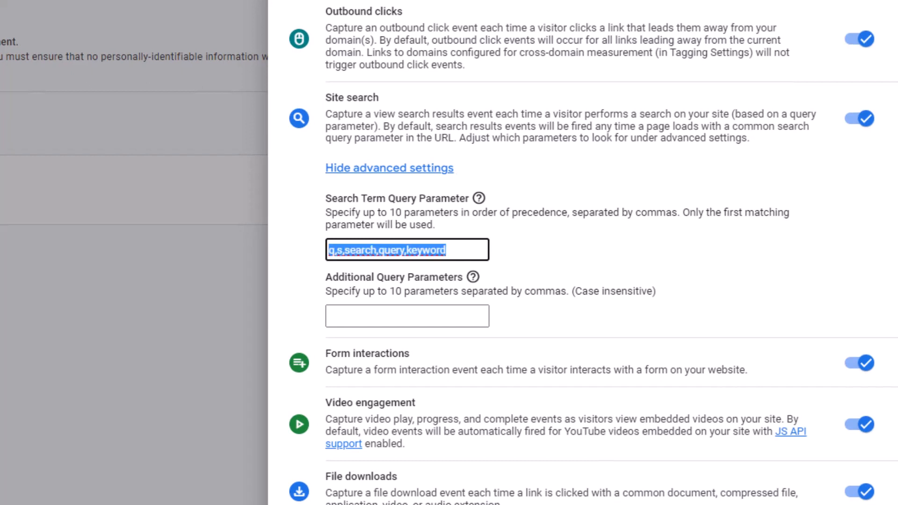
{"action": "type", "text": "Search"}
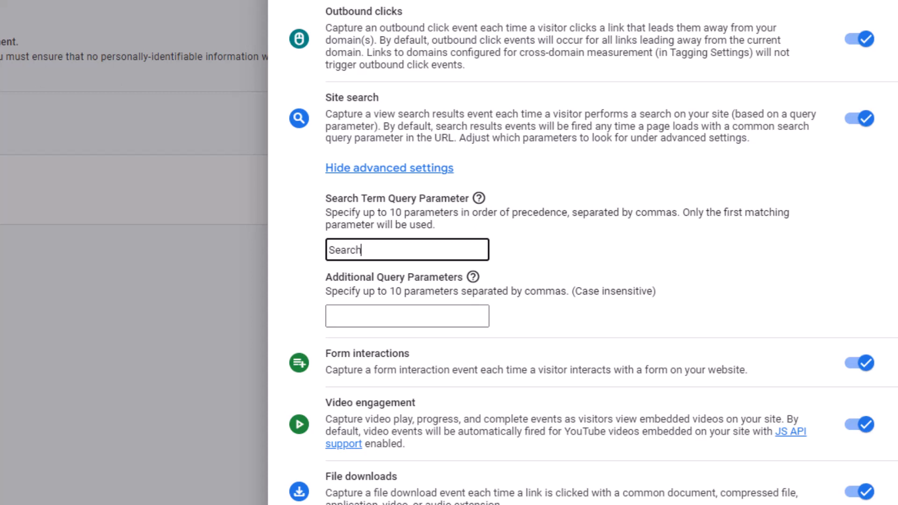
Set the additional site search query parameters to Category,Brand,Per_Page,Sort_By,Offset.
{"action": "key", "text": "Tab"}
{"action": "type", "text": "Category"}
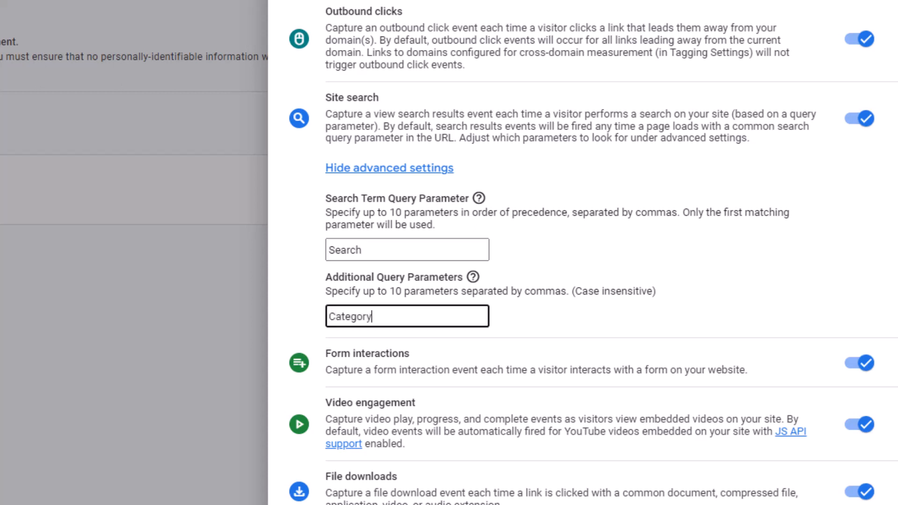
{"action": "type", "text": ",Brand,Per_Page,Sor"}
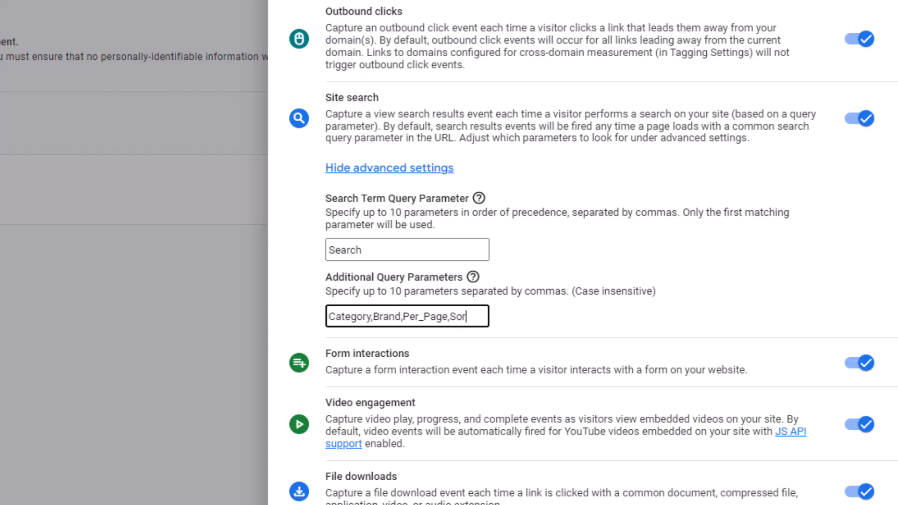
{"action": "type", "text": "t_By,Offset"}
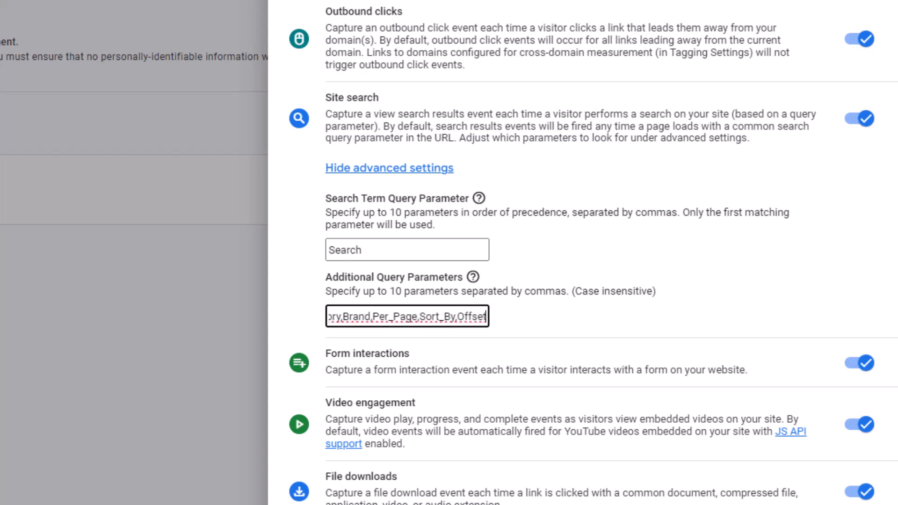
{"action": "key", "text": "Tab"}
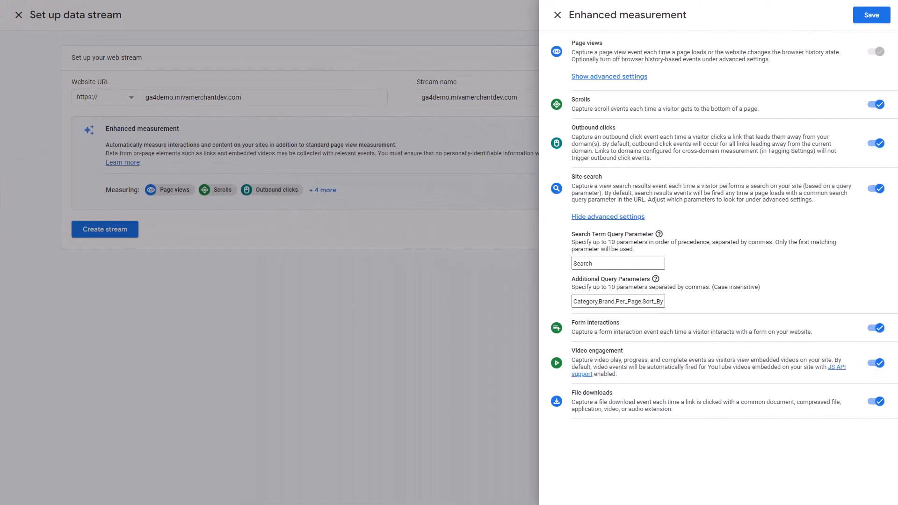
Save the enhanced measurement settings and create the web stream, closing its details.
{"action": "left_click", "coordinate": [872, 15]}
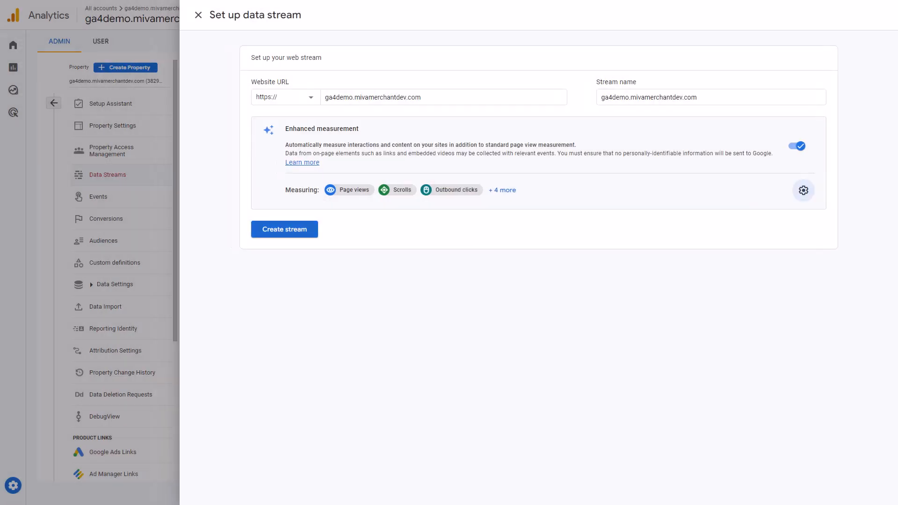
{"action": "left_click", "coordinate": [284, 229]}
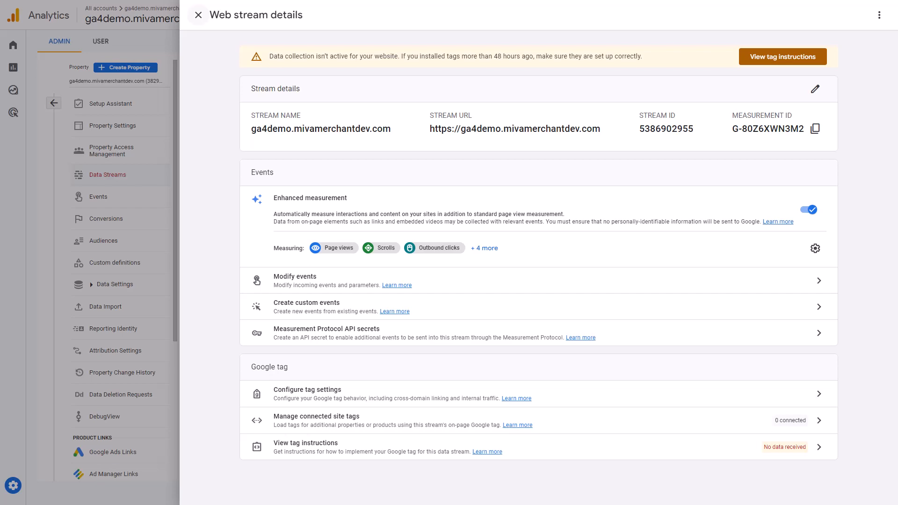
{"action": "left_click", "coordinate": [199, 15]}
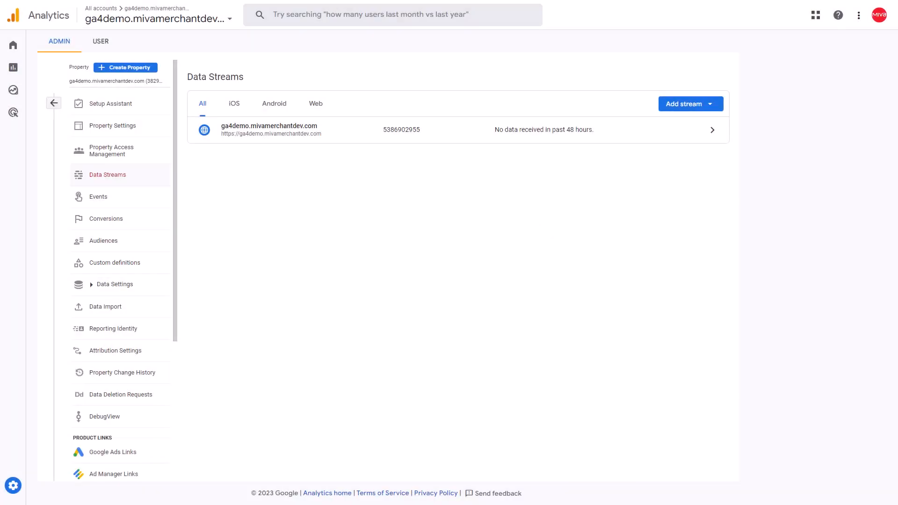
Create an event-scoped custom dimension named Page Code with the event parameter page_code.
{"action": "left_click", "coordinate": [115, 263]}
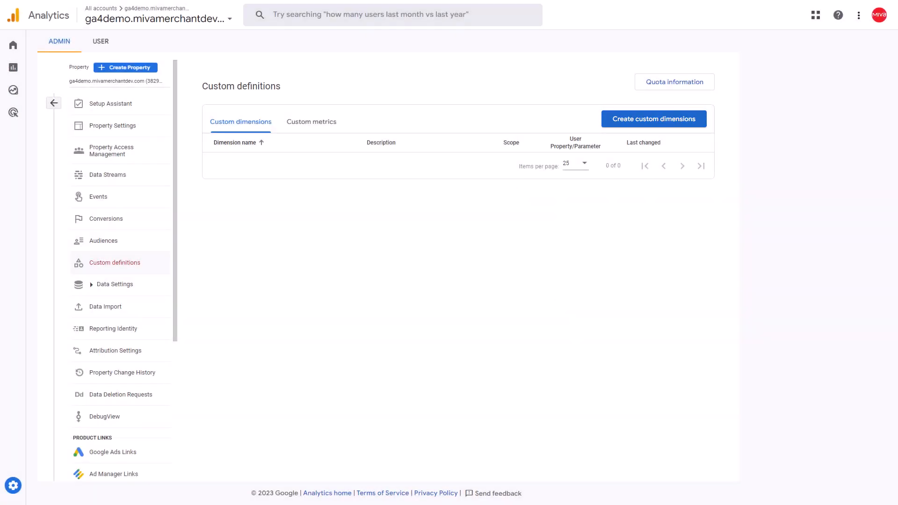
{"action": "left_click", "coordinate": [654, 119]}
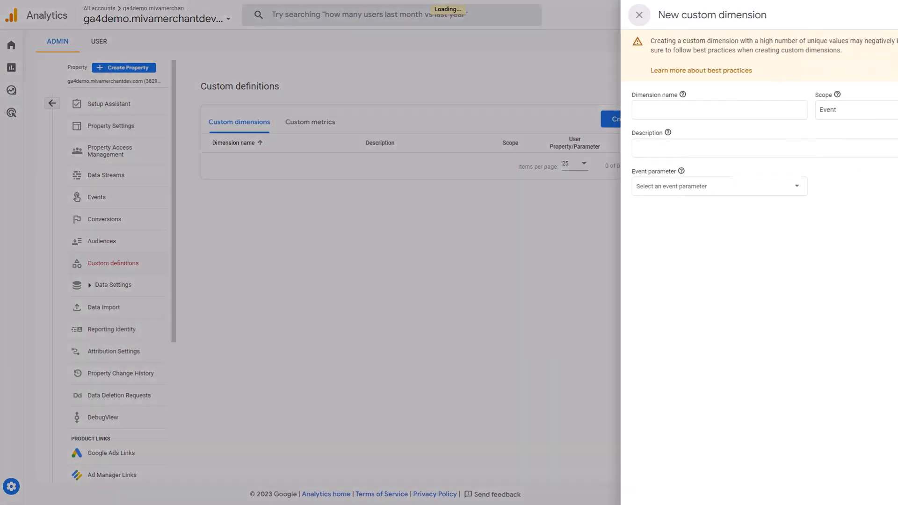
{"action": "type", "text": "P"}
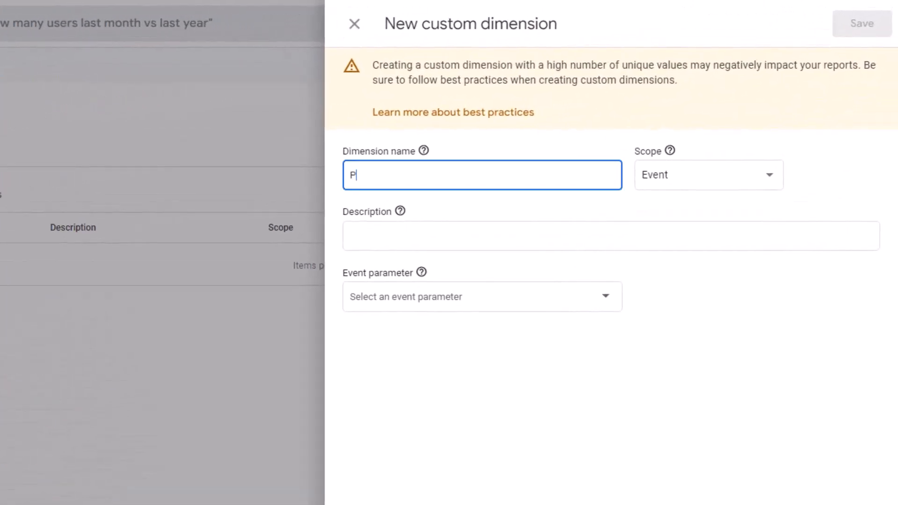
{"action": "type", "text": "age Code"}
{"action": "left_click", "coordinate": [482, 297]}
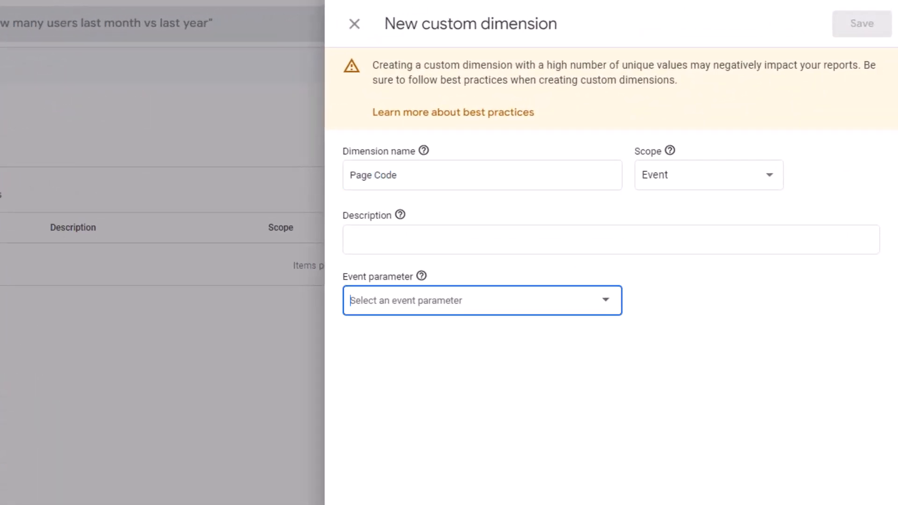
{"action": "type", "text": "page_code"}
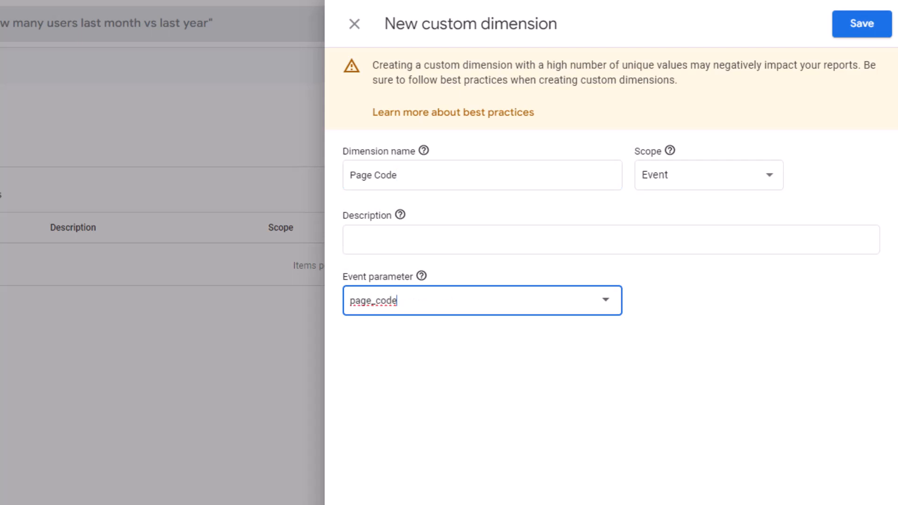
{"action": "key", "text": "Tab"}
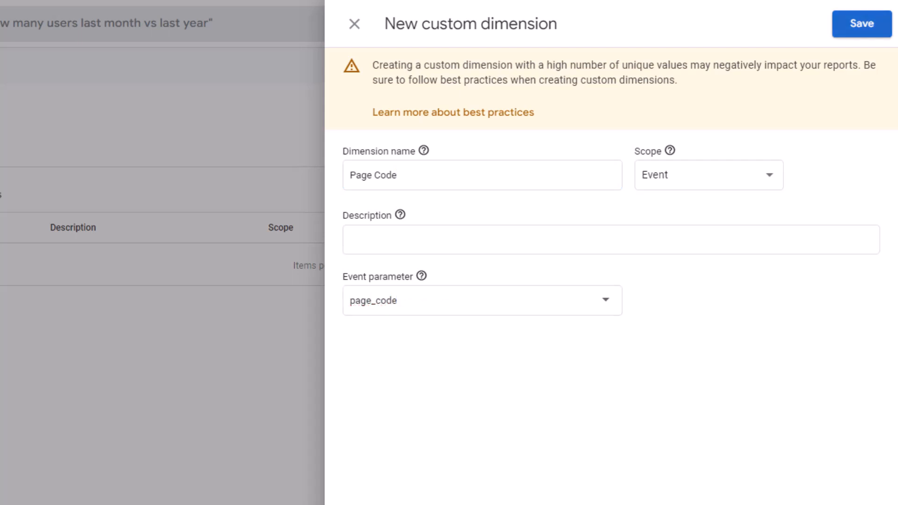
{"action": "left_click", "coordinate": [863, 25]}
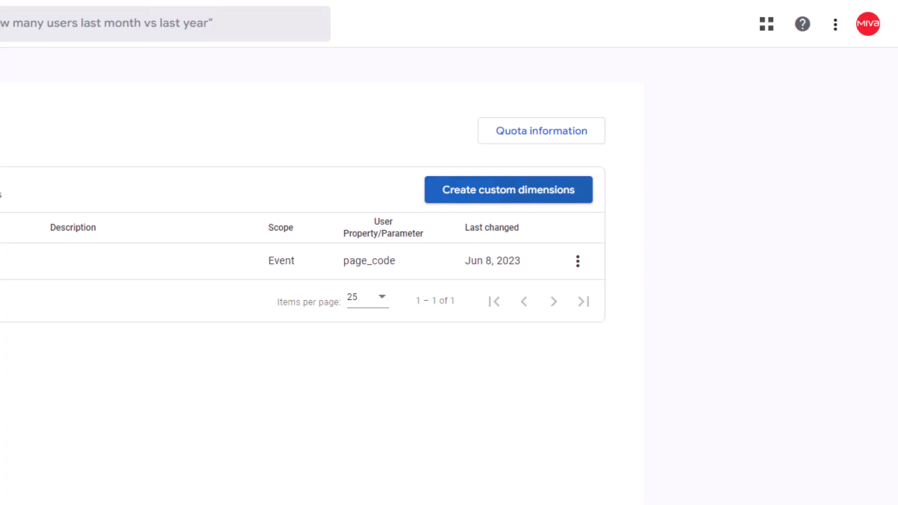
Create an event-scoped custom dimension named Screen with the event parameter screen.
{"action": "left_click", "coordinate": [508, 189]}
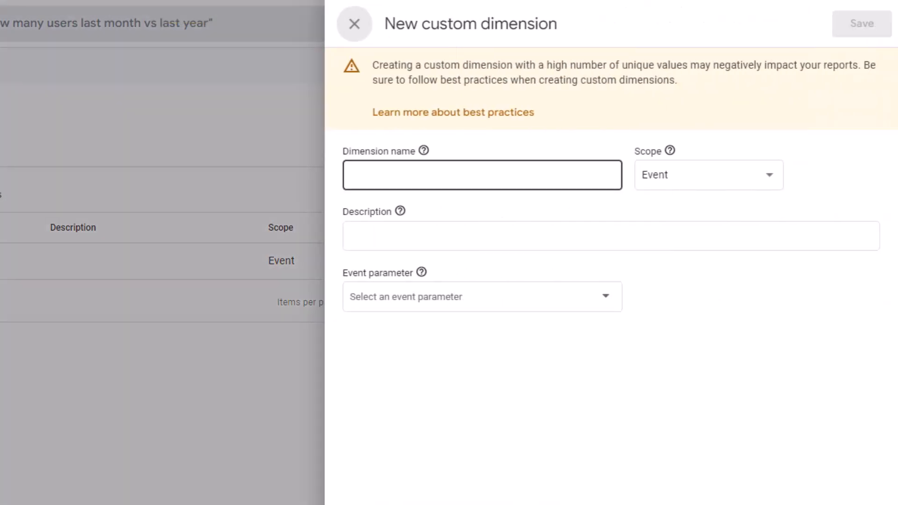
{"action": "left_click", "coordinate": [491, 179]}
{"action": "type", "text": "n"}
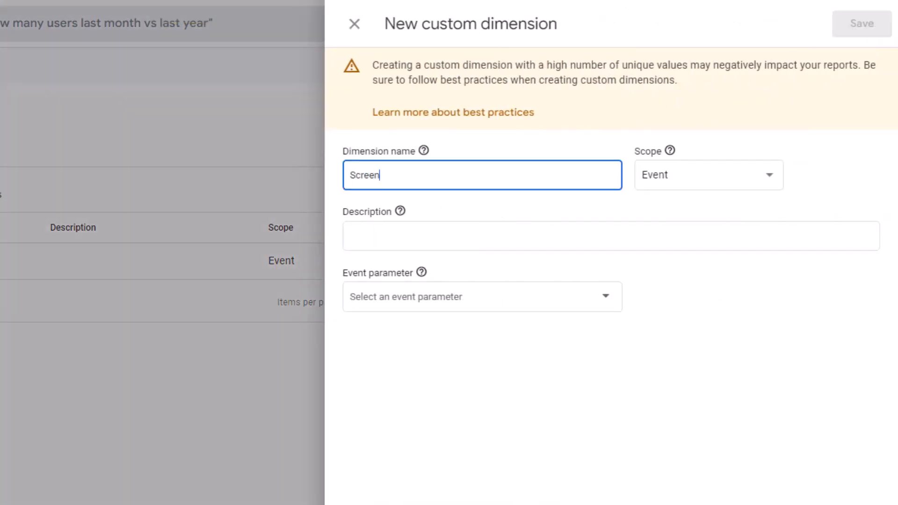
{"action": "left_click", "coordinate": [482, 297]}
{"action": "type", "text": "screen"}
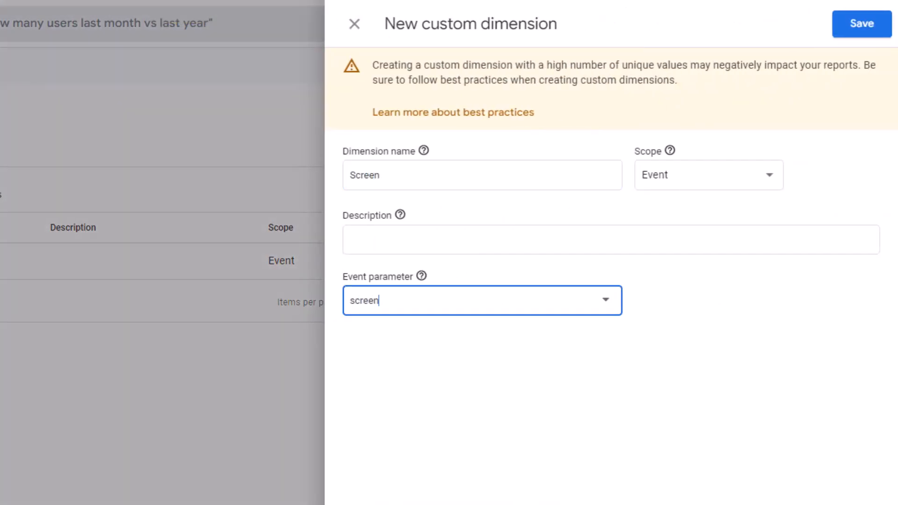
{"action": "left_click", "coordinate": [862, 24]}
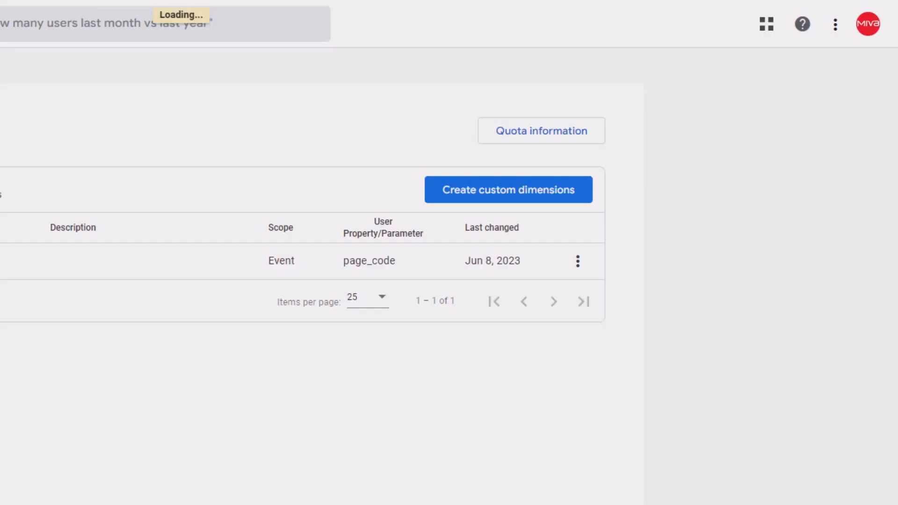
Create a user-scoped custom dimension named Basket ID with the user property basket_id.
{"action": "left_click", "coordinate": [509, 190]}
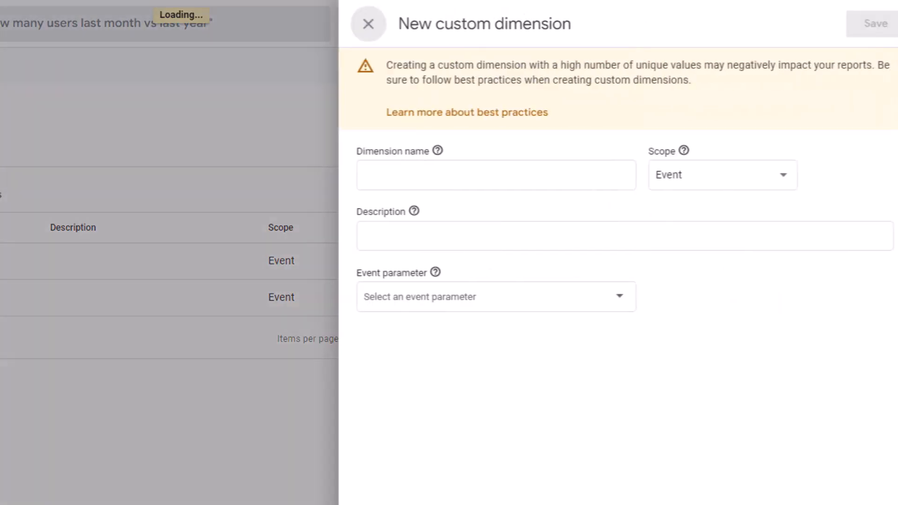
{"action": "type", "text": "Basket ID"}
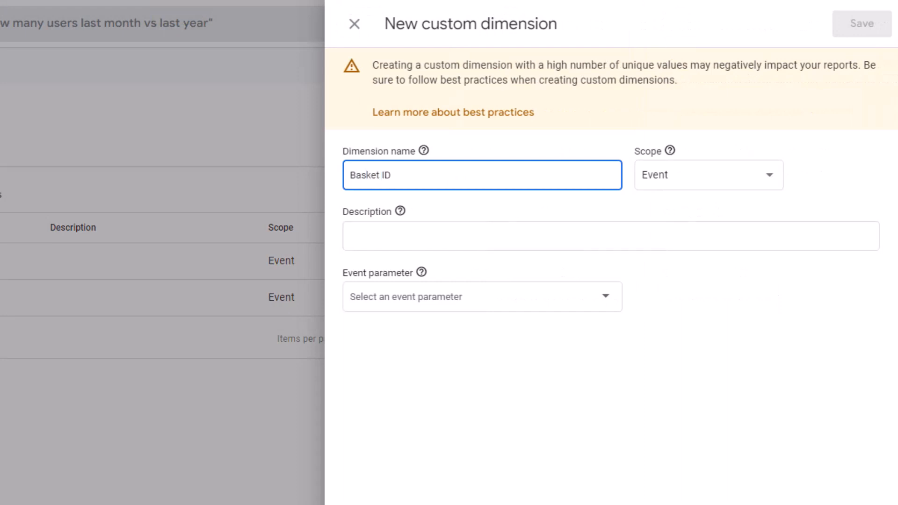
{"action": "left_click", "coordinate": [709, 175]}
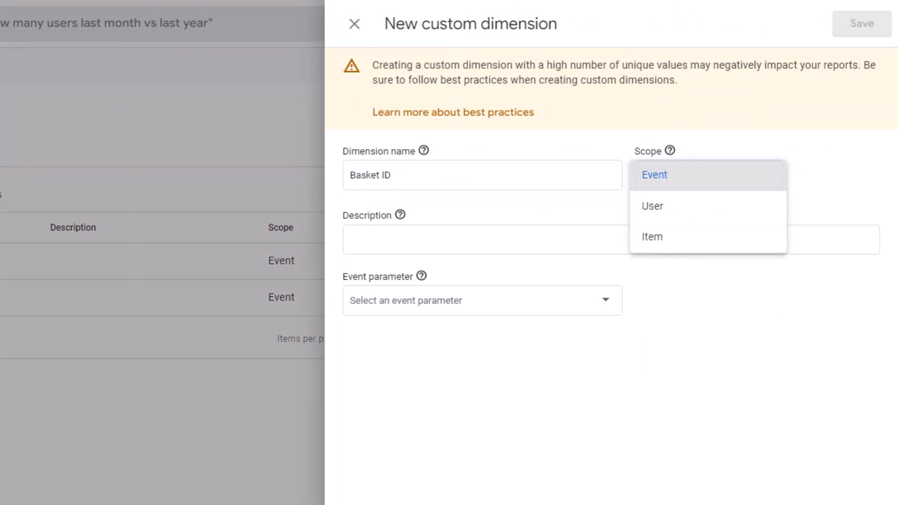
{"action": "left_click", "coordinate": [709, 207]}
{"action": "left_click", "coordinate": [482, 300]}
{"action": "type", "text": "basket_id"}
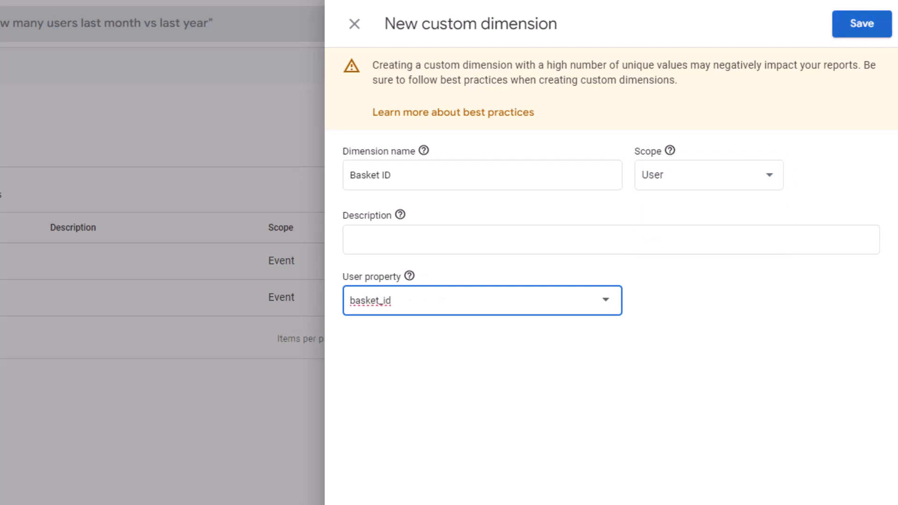
{"action": "left_click", "coordinate": [862, 24]}
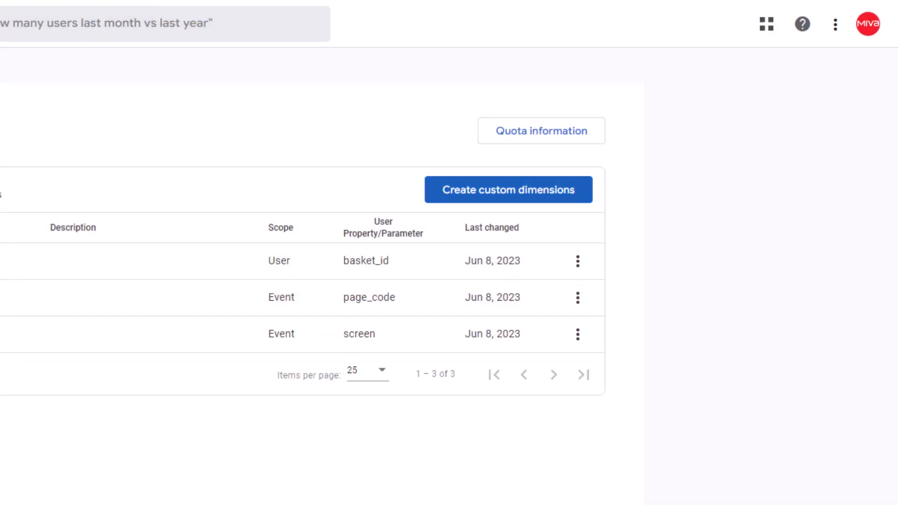
Create an item-scoped custom dimension named Item SKU with the item parameter item_sku.
{"action": "left_click", "coordinate": [508, 190]}
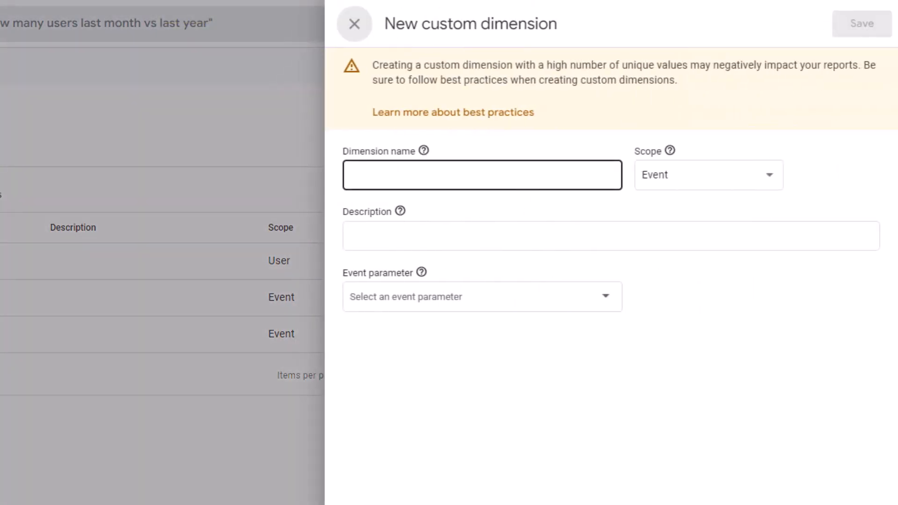
{"action": "type", "text": "Item SKU"}
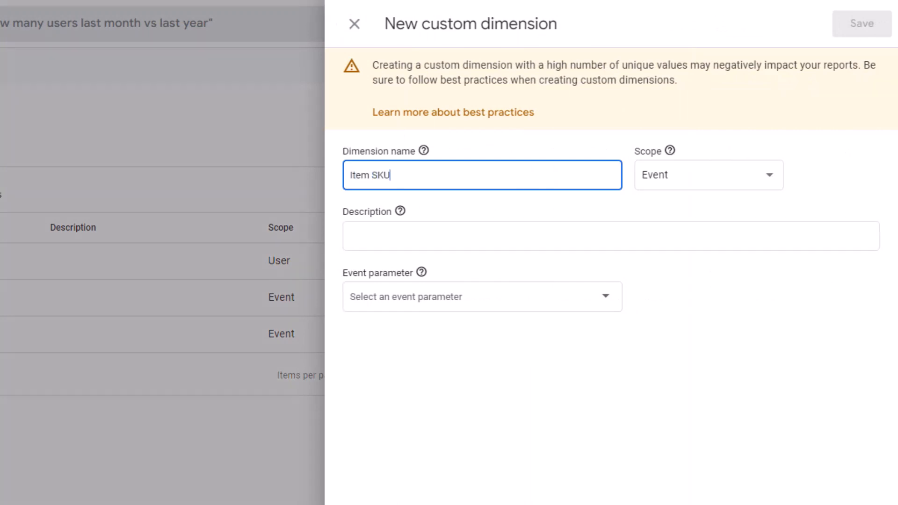
{"action": "left_click", "coordinate": [709, 175]}
{"action": "left_click", "coordinate": [653, 237]}
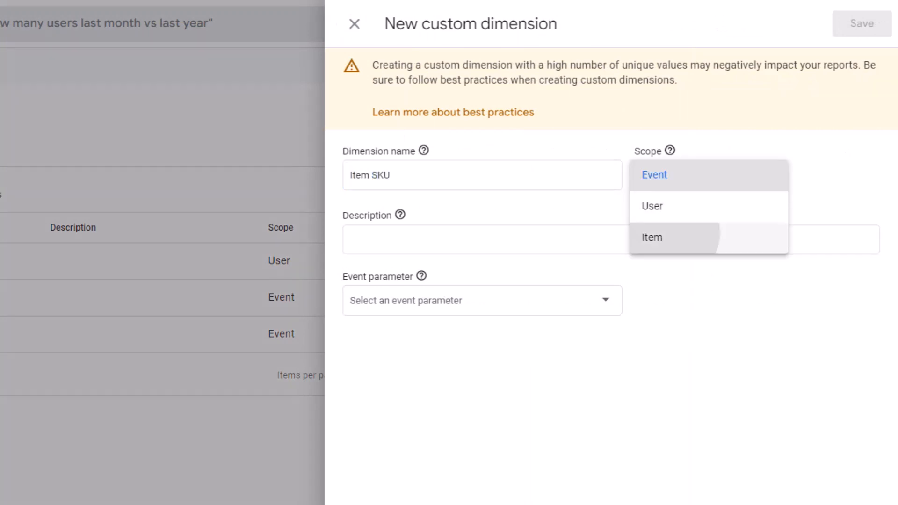
{"action": "left_click", "coordinate": [477, 301]}
{"action": "type", "text": "item_"}
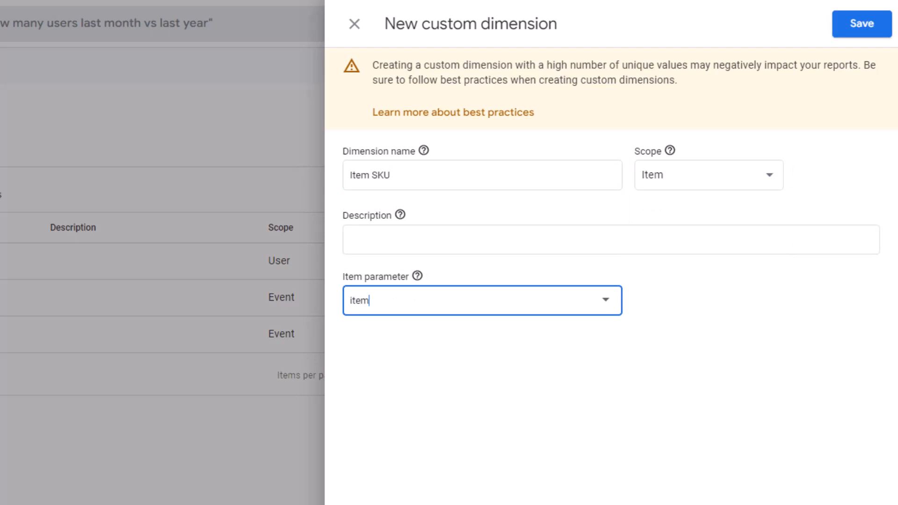
{"action": "type", "text": "sku"}
{"action": "left_click", "coordinate": [862, 24]}
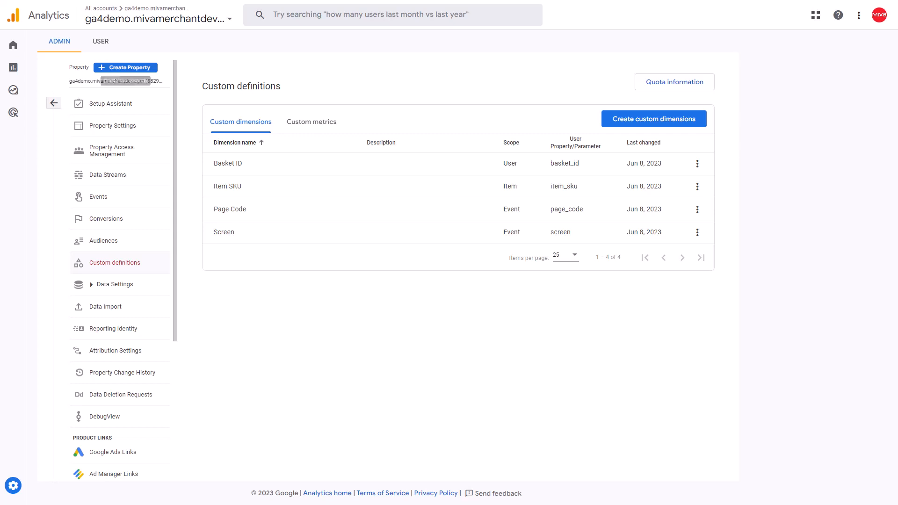
Switch from Analytics to Tag Manager and start adding a new account.
{"action": "left_click", "coordinate": [53, 103]}
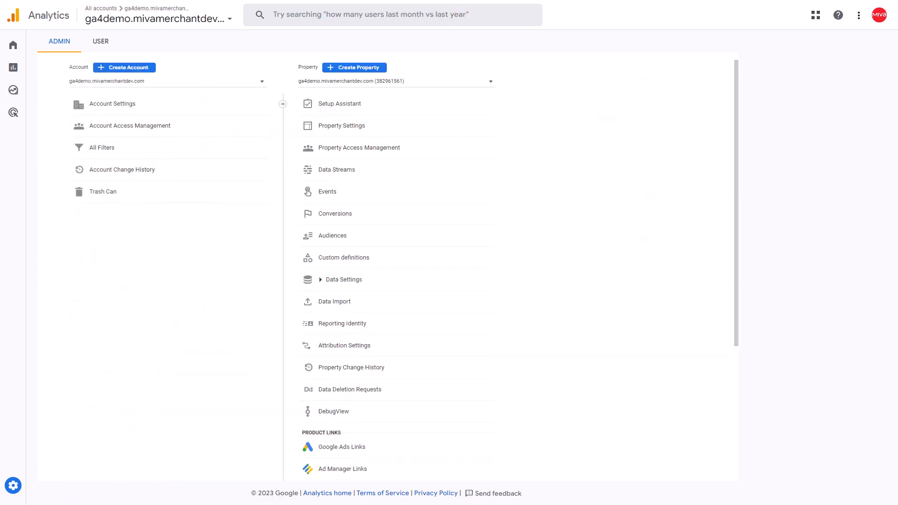
{"action": "left_click", "coordinate": [152, 18]}
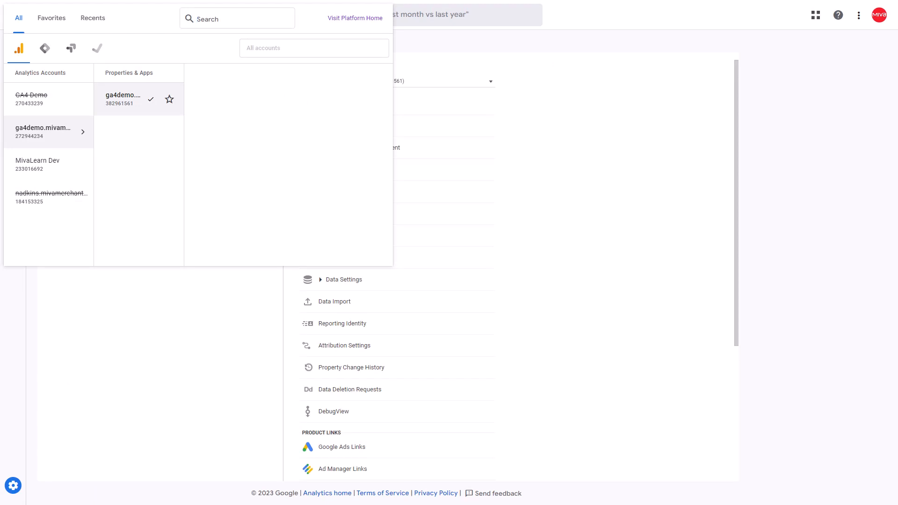
{"action": "left_click", "coordinate": [45, 48]}
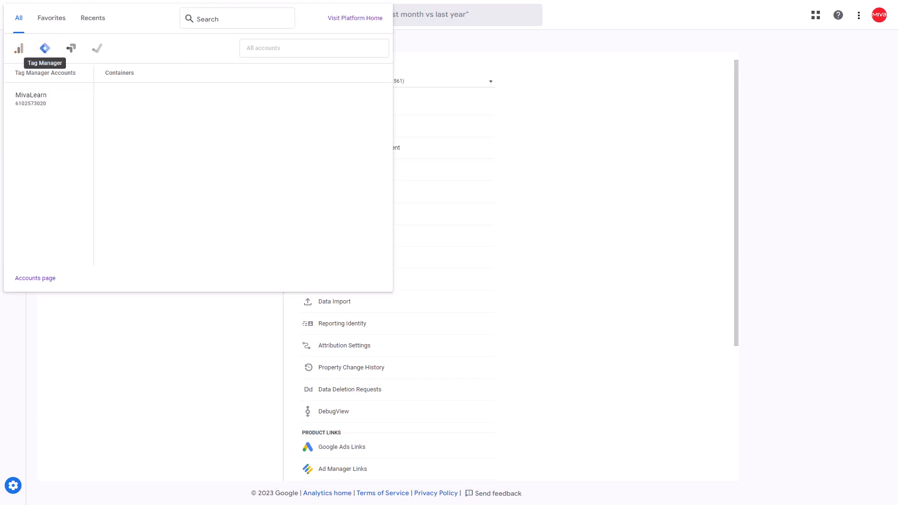
{"action": "left_click", "coordinate": [375, 279]}
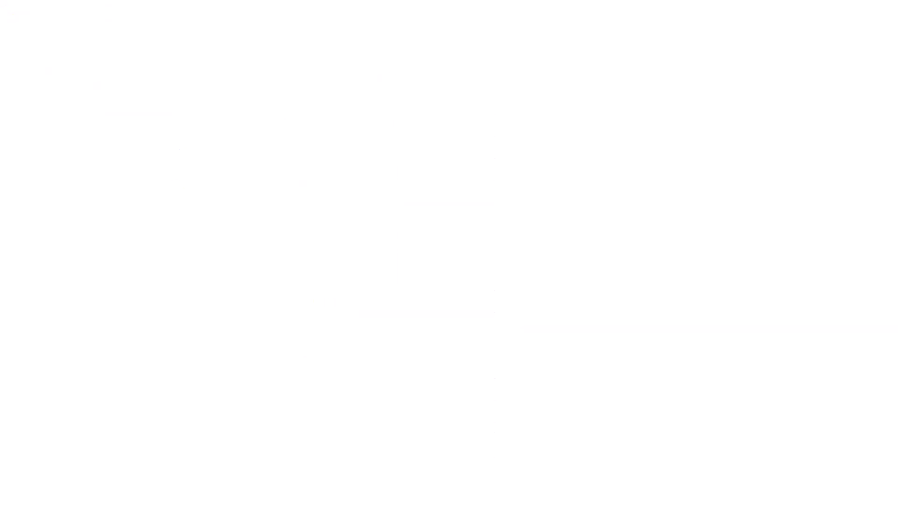
{"action": "left_click", "coordinate": [704, 76]}
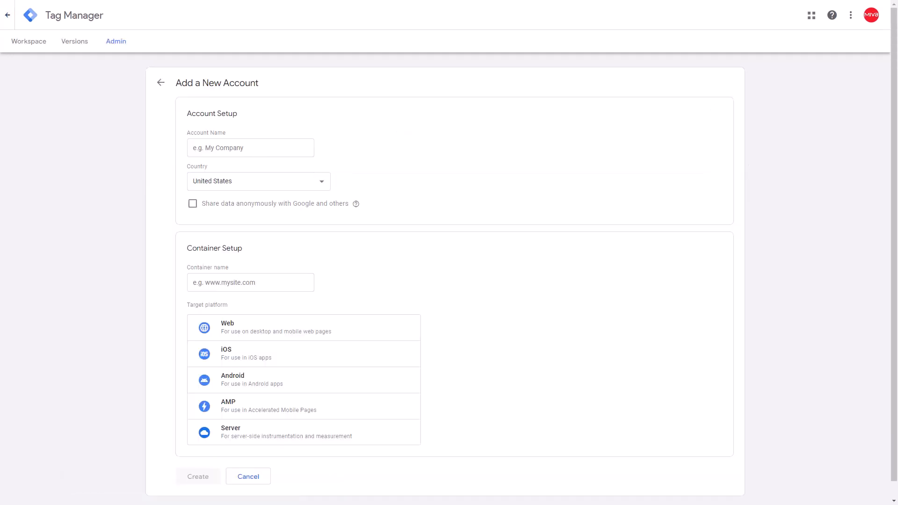
Name both the new account and its container ga4demo.mivamerchantdev.com, and choose Web as the target platform.
{"action": "left_click", "coordinate": [251, 147]}
{"action": "type", "text": "ga4demo.mivamerchantdev.com"}
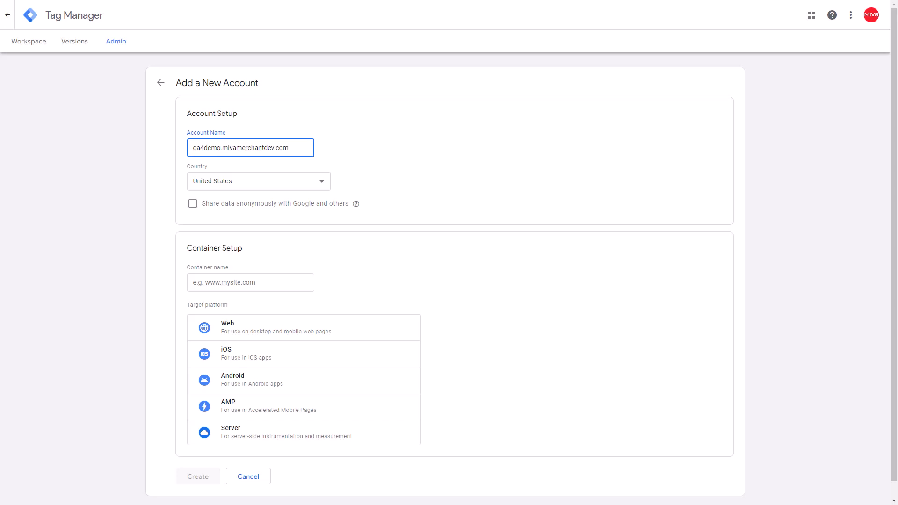
{"action": "key", "text": "Tab"}
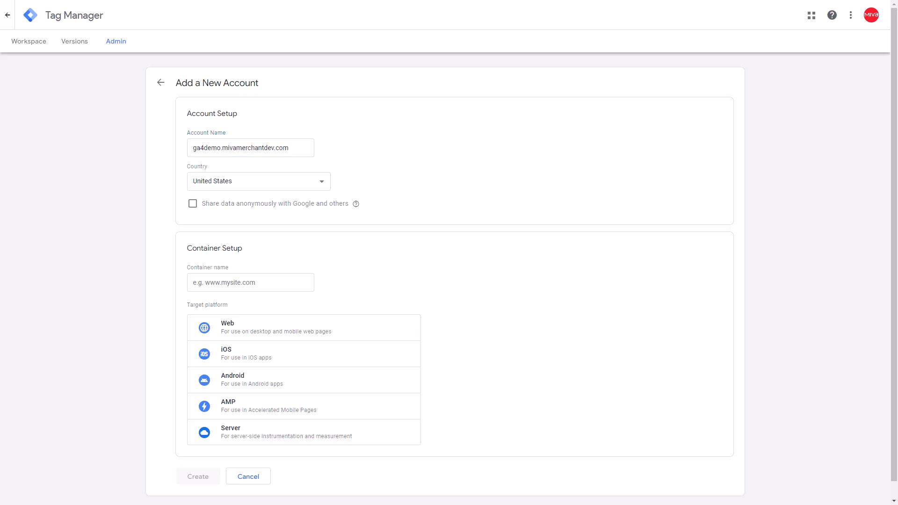
{"action": "left_click", "coordinate": [250, 282]}
{"action": "type", "text": "ga4demo.mivamerchantdev.com"}
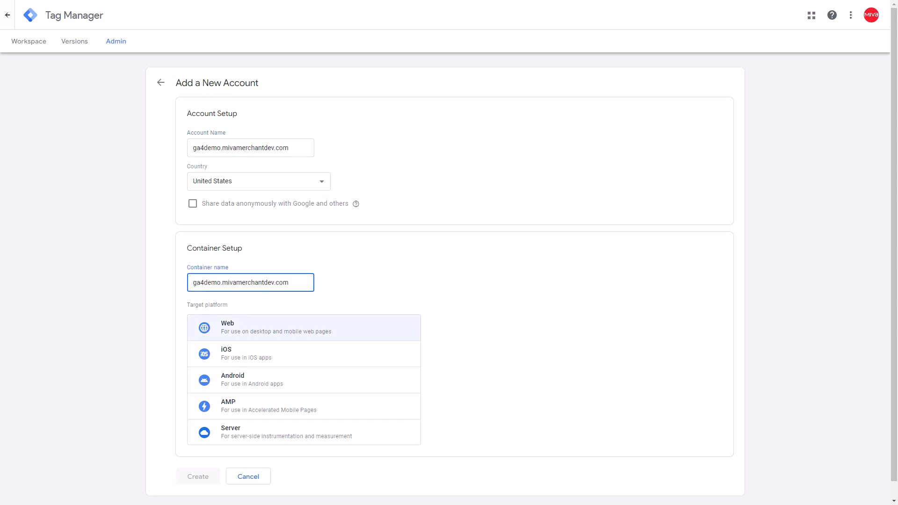
{"action": "left_click", "coordinate": [304, 328]}
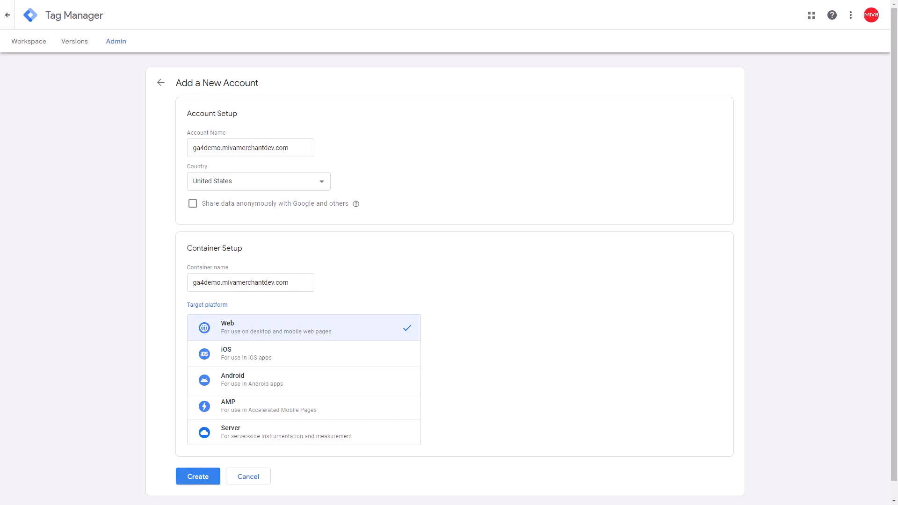
Create the account, accepting the terms of service and the data processing terms, and dismiss the installation code.
{"action": "left_click", "coordinate": [198, 476]}
{"action": "left_click", "coordinate": [262, 492]}
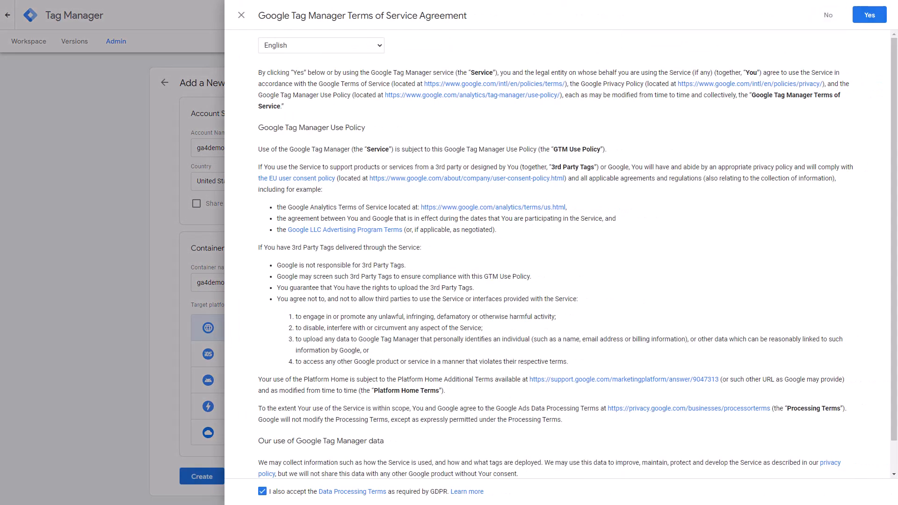
{"action": "left_click", "coordinate": [869, 14]}
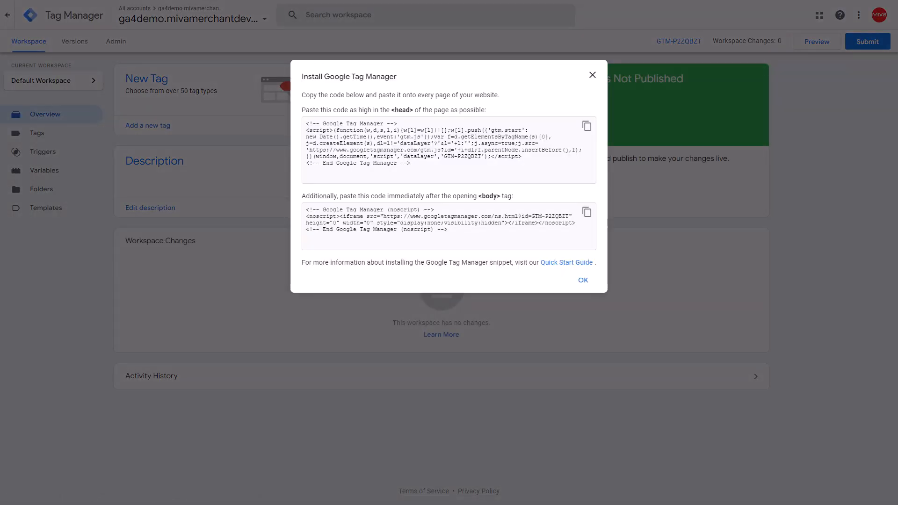
{"action": "key", "text": "Escape"}
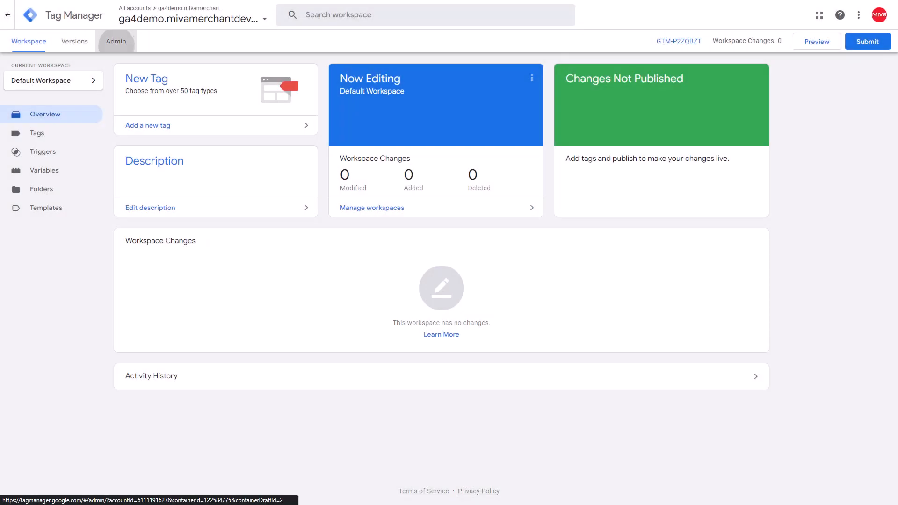
Import the container file into the existing Default Workspace.
{"action": "left_click", "coordinate": [116, 41]}
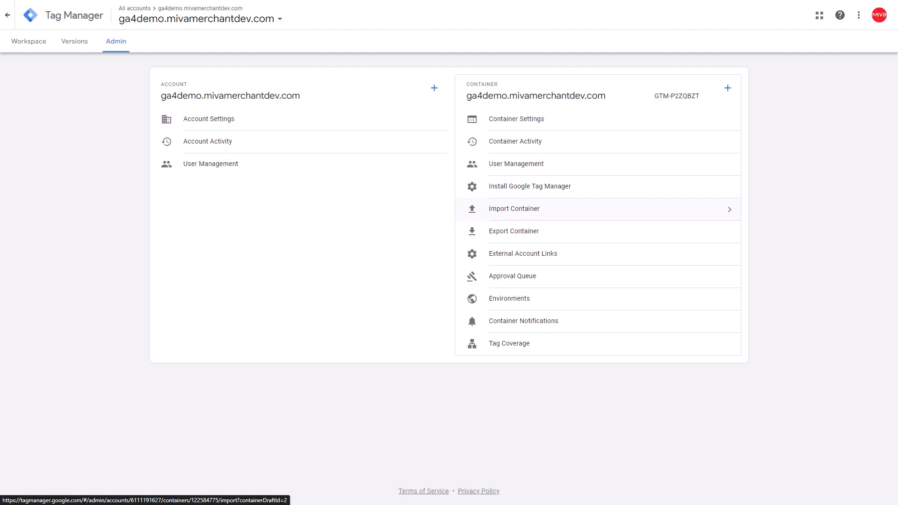
{"action": "left_click", "coordinate": [515, 209]}
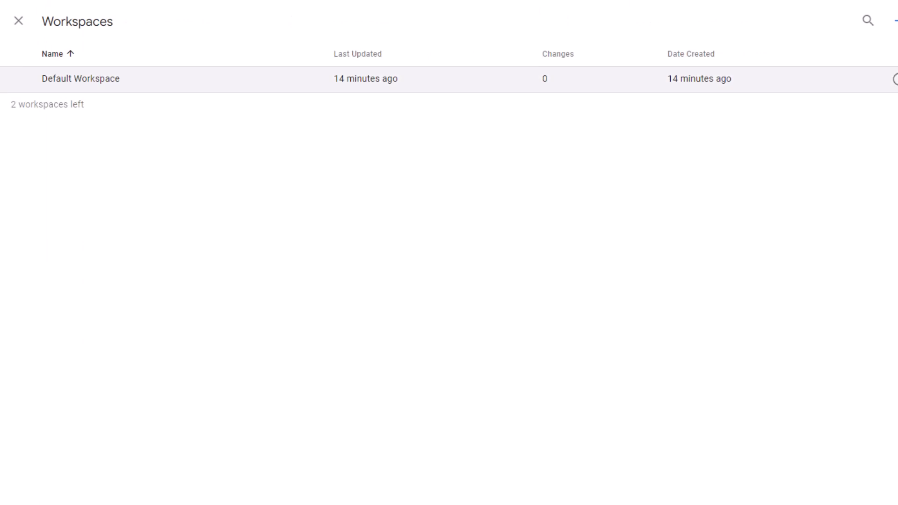
{"action": "left_click", "coordinate": [81, 78]}
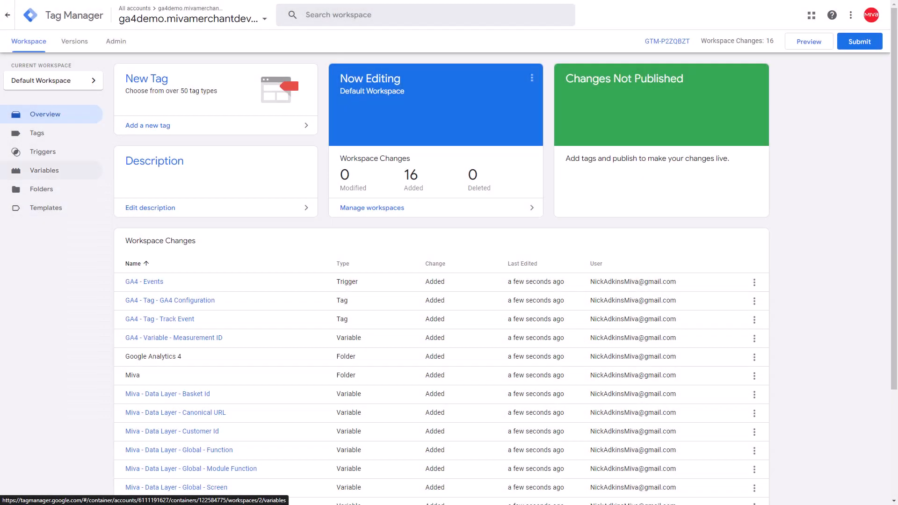
Change the variable GA4 - Variable - Measurement ID to the Constant type and paste the measurement ID as its value.
{"action": "left_click", "coordinate": [45, 170]}
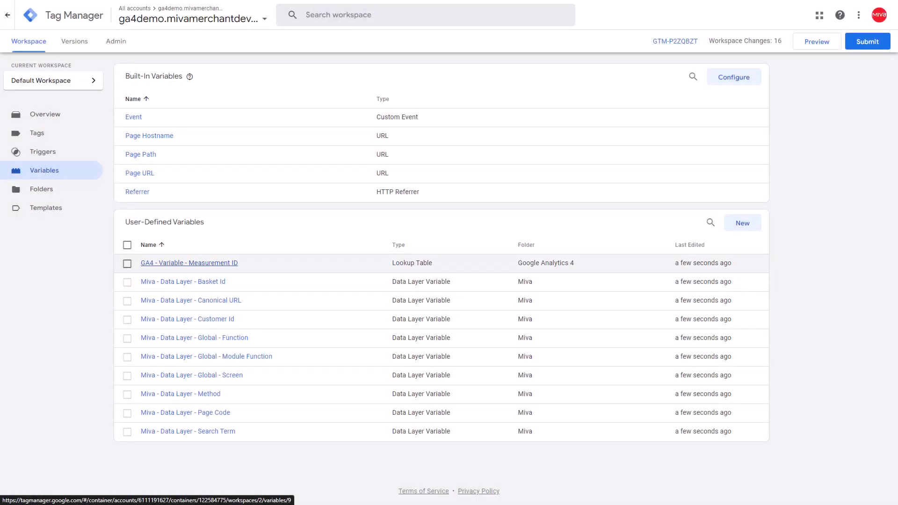
{"action": "left_click", "coordinate": [189, 263]}
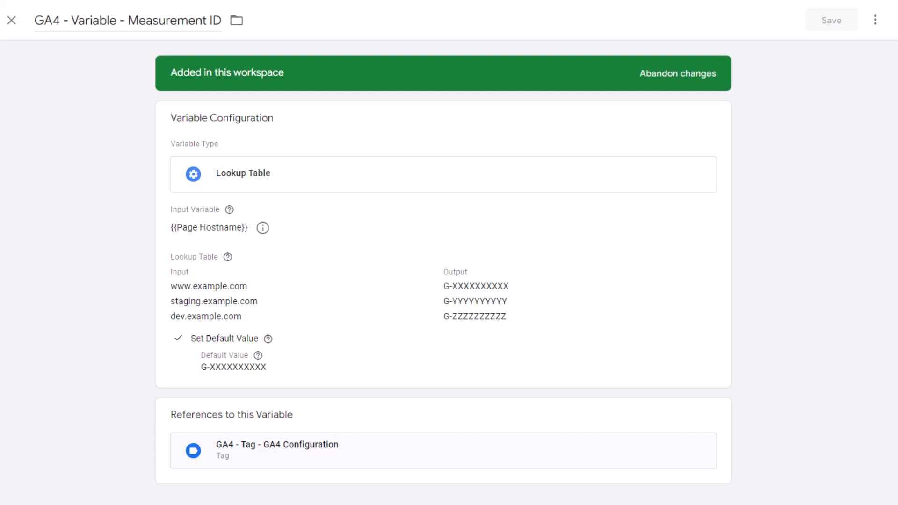
{"action": "left_click", "coordinate": [444, 181]}
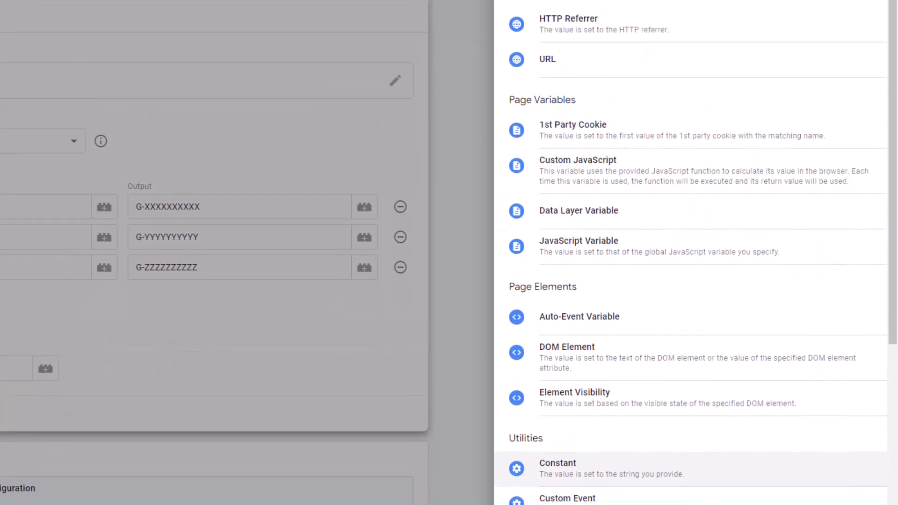
{"action": "left_click", "coordinate": [597, 469]}
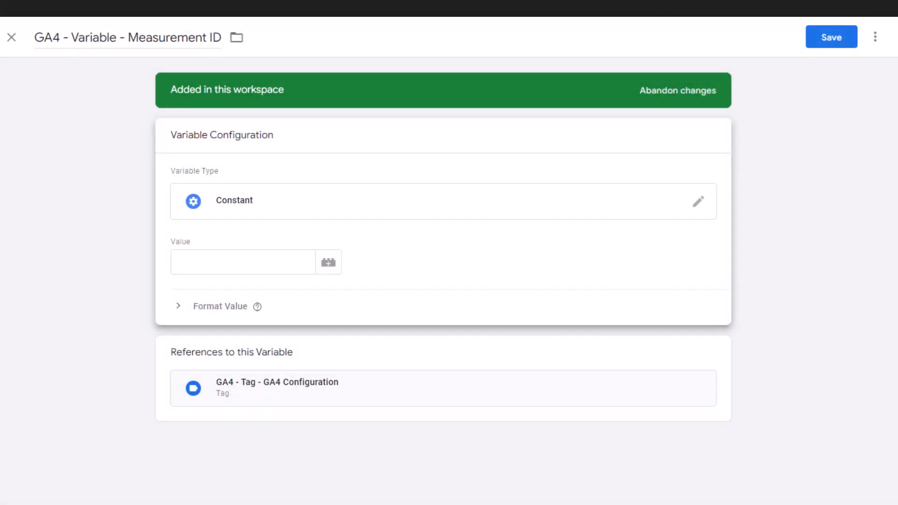
{"action": "left_click", "coordinate": [243, 262]}
{"action": "type", "text": "G-80Z6XWN3M2"}
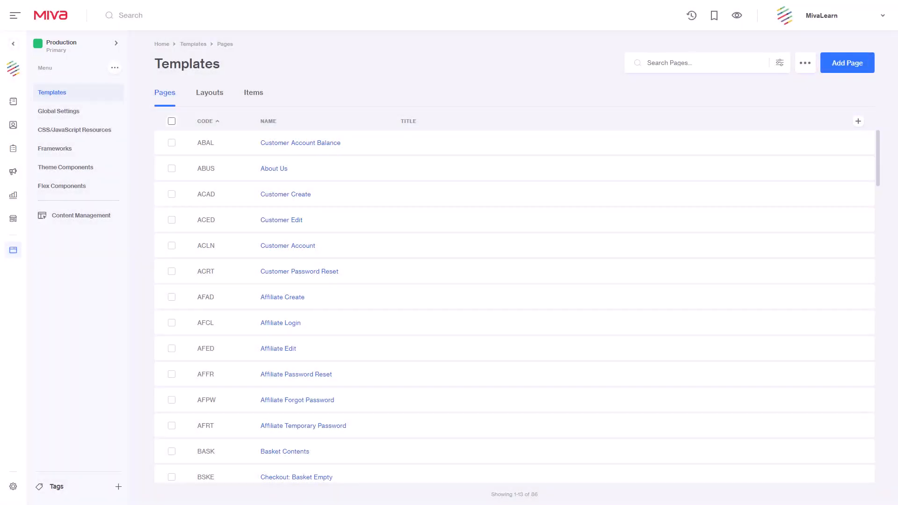
In the Miva admin, create a template branch named GA4 Demo copied from Production (Primary).
{"action": "left_click", "coordinate": [77, 45]}
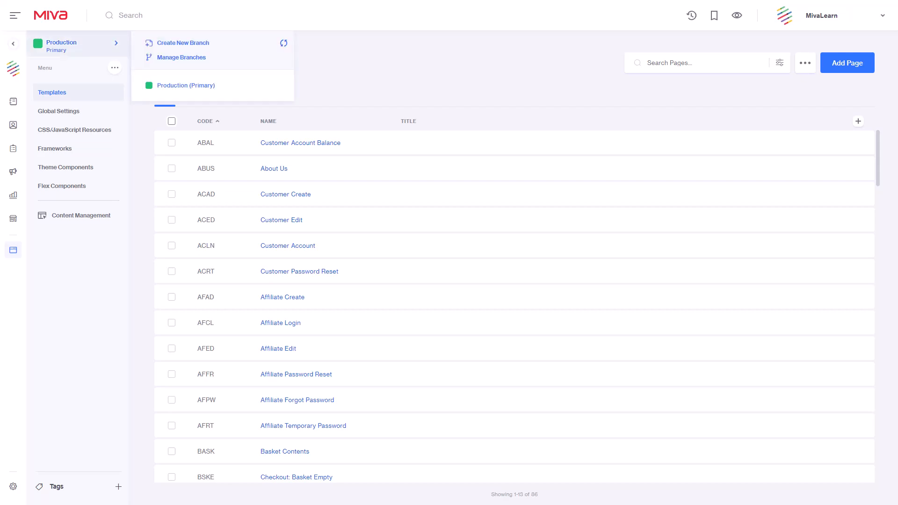
{"action": "left_click", "coordinate": [183, 43]}
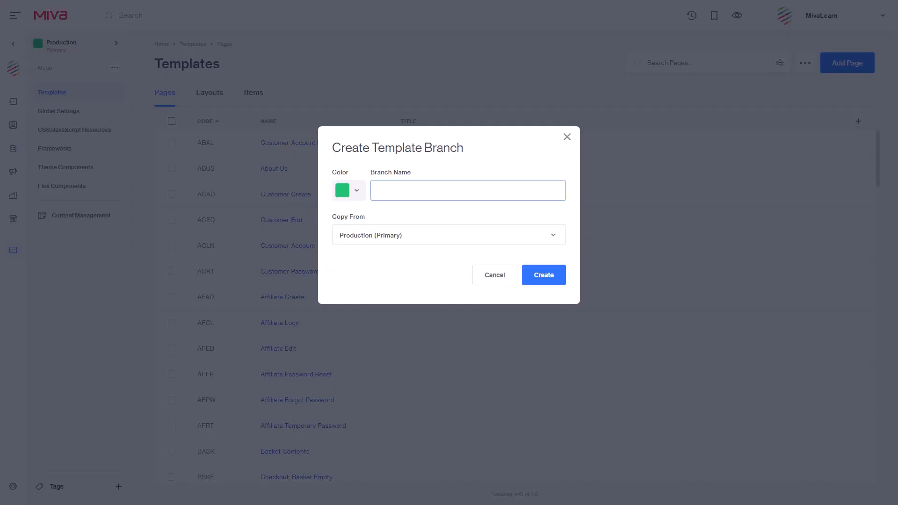
{"action": "type", "text": "GA4 Demo"}
{"action": "key", "text": "Return"}
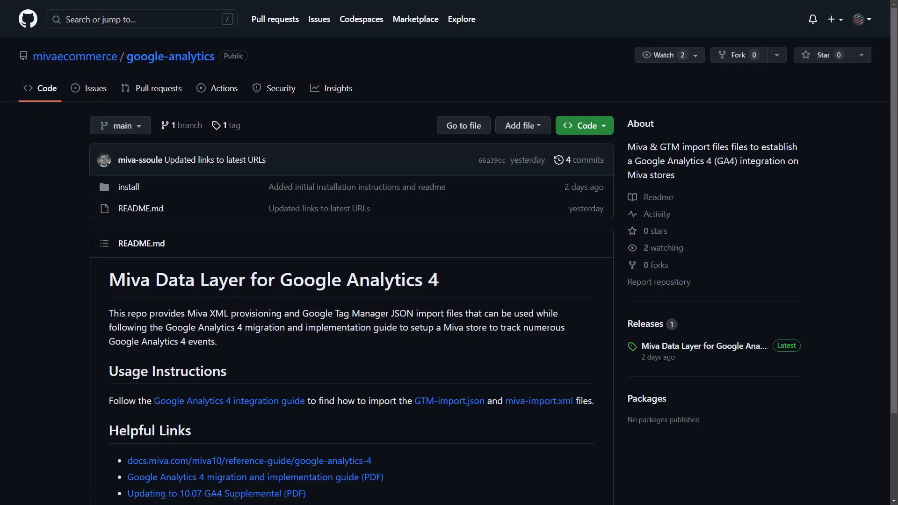
Download miva-import.xml from the install folder of the mivaecommerce/google-analytics repository on GitHub.
{"action": "left_click", "coordinate": [128, 186]}
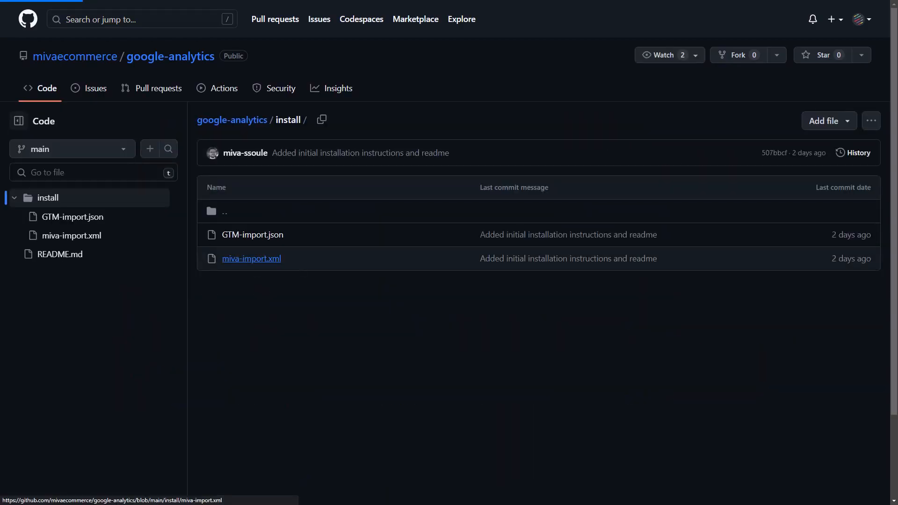
{"action": "left_click", "coordinate": [248, 259]}
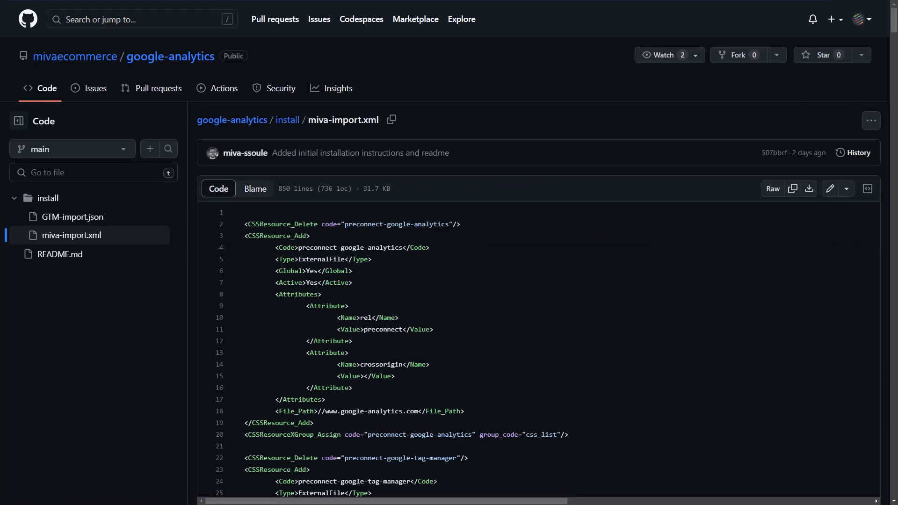
{"action": "left_click", "coordinate": [809, 189]}
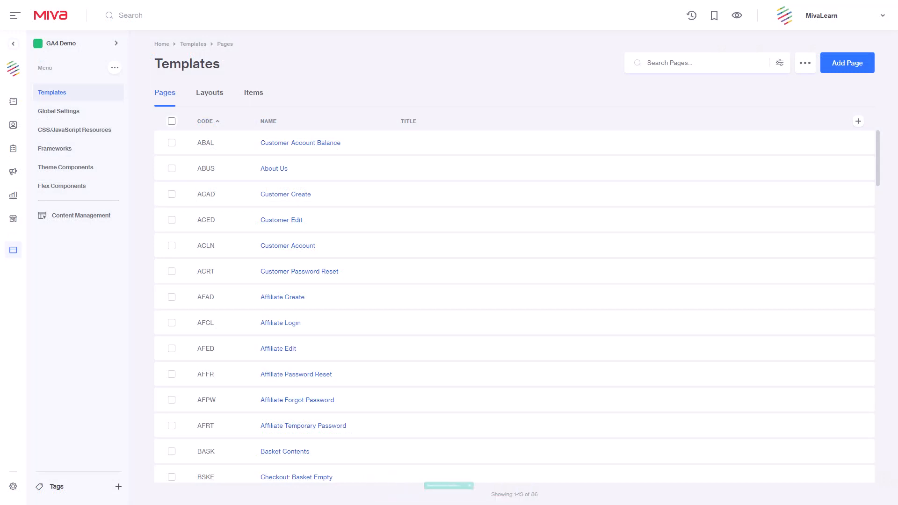
Back in the Miva admin, open the import of data and settings in XML provisioning format under Data Management.
{"action": "left_click", "coordinate": [13, 487]}
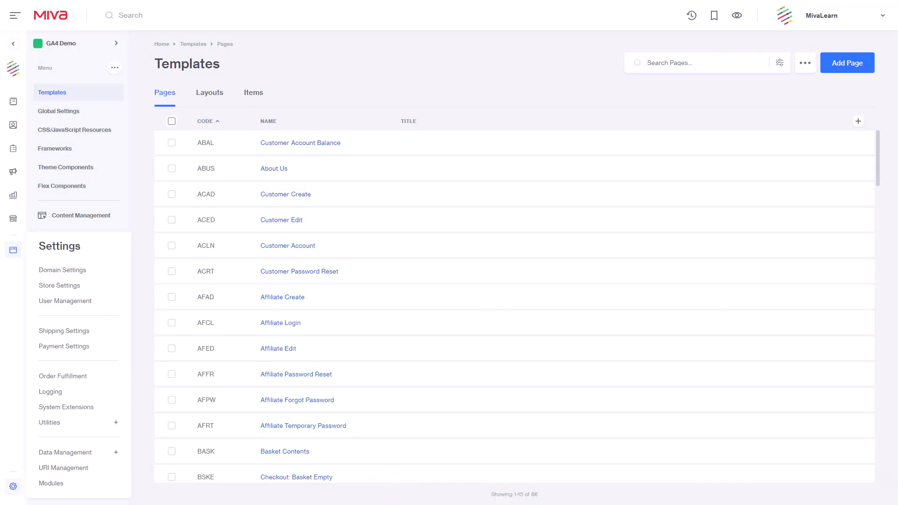
{"action": "left_click", "coordinate": [65, 453]}
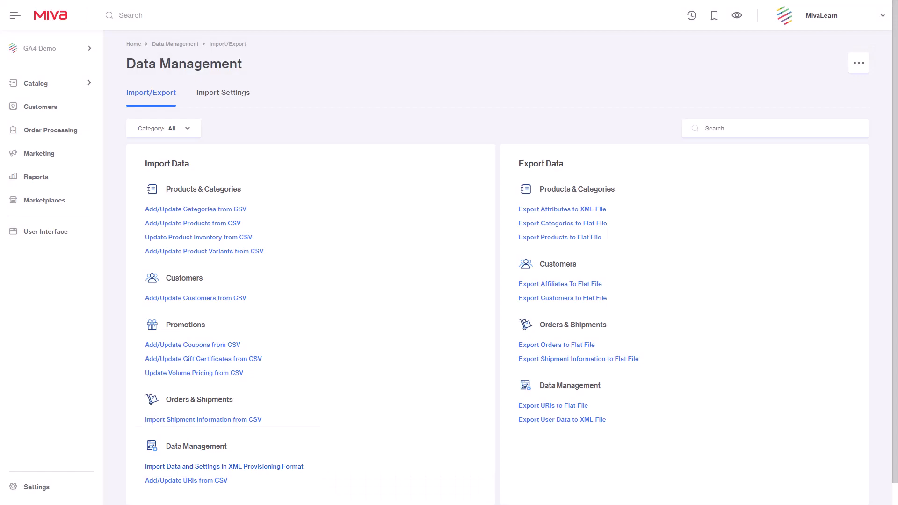
{"action": "left_click", "coordinate": [224, 467]}
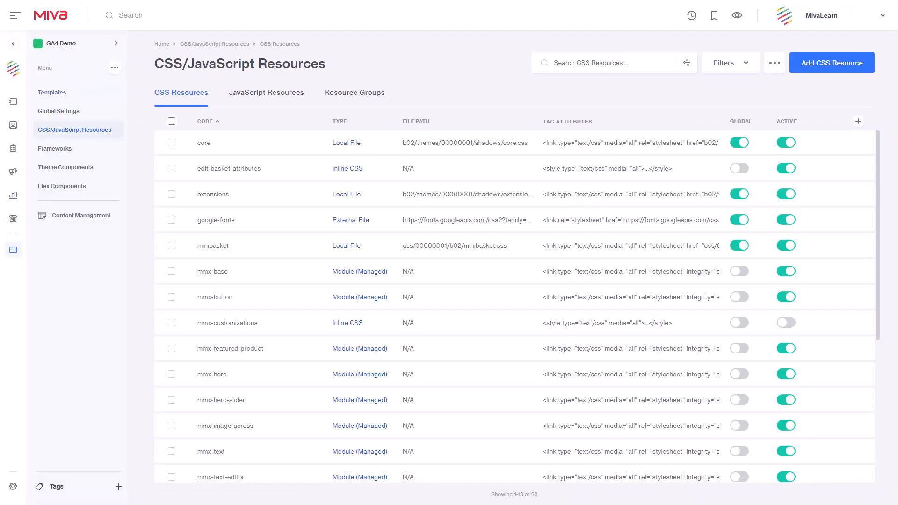
Search the GA4 Demo branch's CSS resources for preconnect.
{"action": "left_click", "coordinate": [610, 63]}
{"action": "type", "text": "preconnect"}
{"action": "key", "text": "Return"}
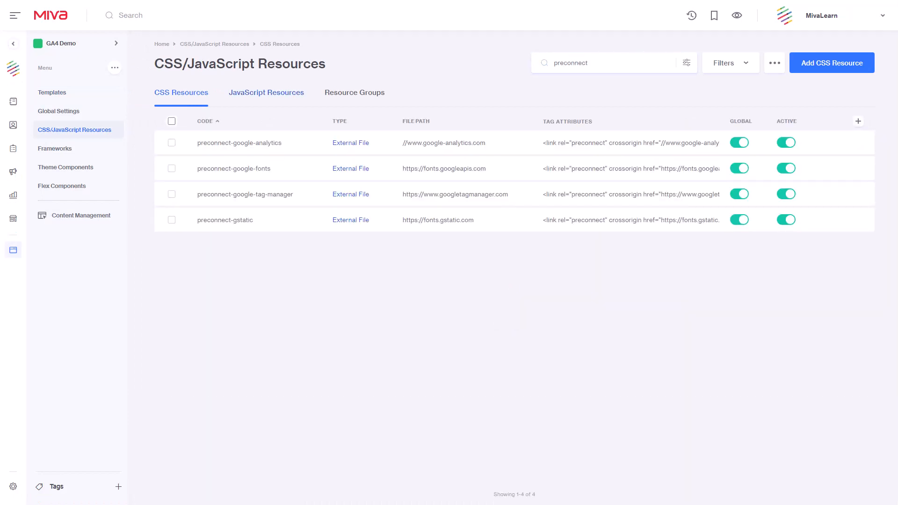
Search the GA4 Demo branch's JavaScript resources for gtm.
{"action": "left_click", "coordinate": [266, 92]}
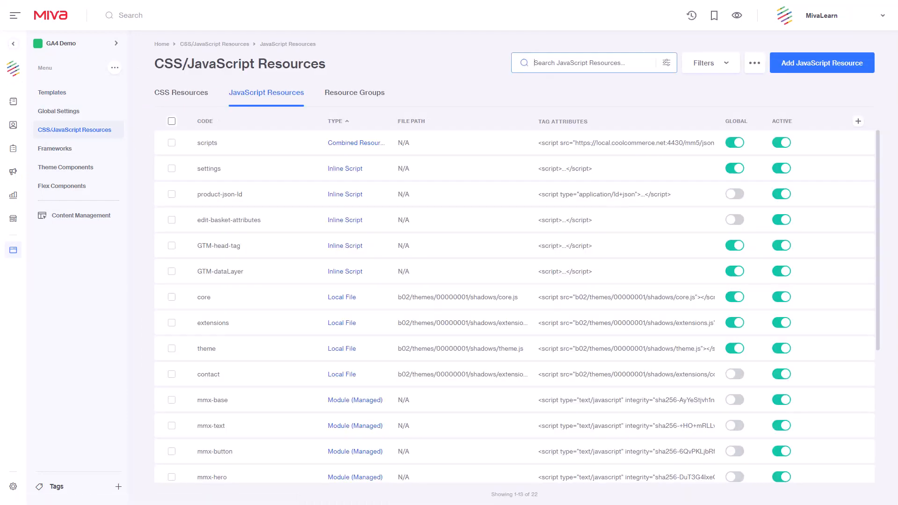
{"action": "type", "text": "gtm"}
{"action": "key", "text": "Return"}
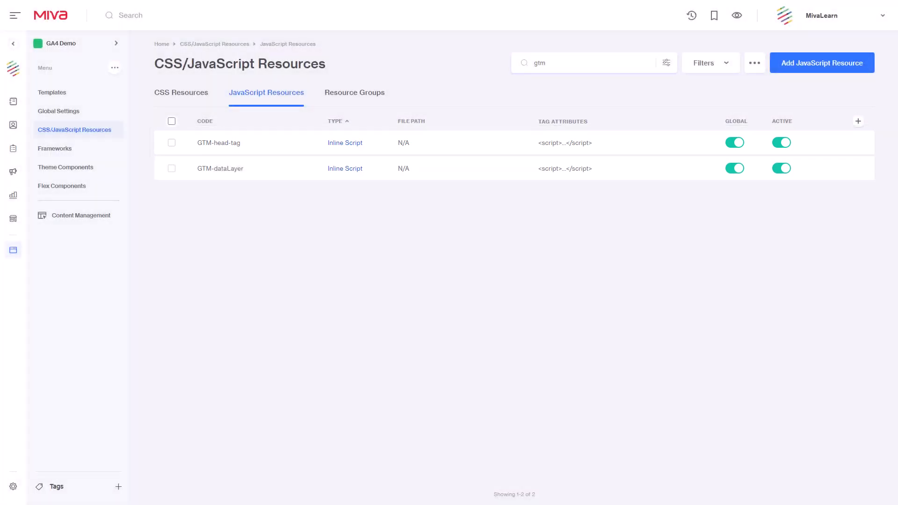
In the source of the GTM-head-tag resource, replace the XXXXXX placeholder with the store's own Tag Manager container ID.
{"action": "left_click", "coordinate": [172, 143]}
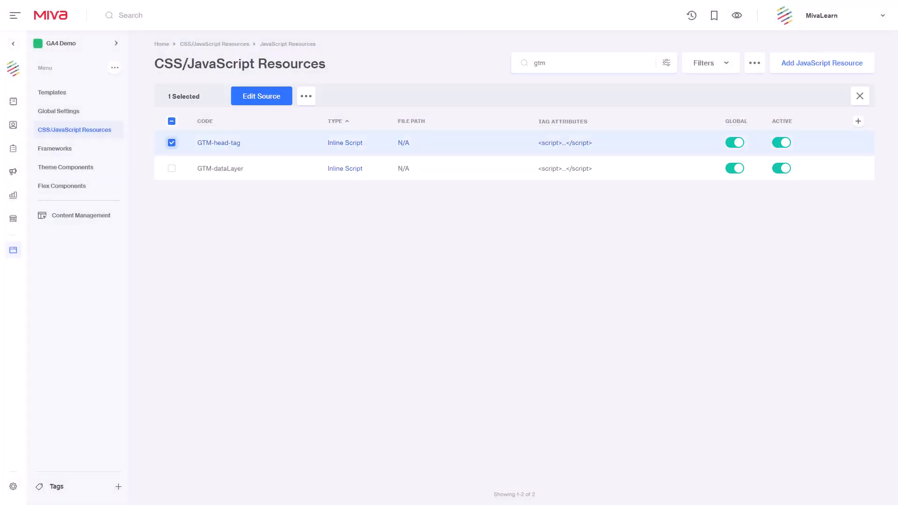
{"action": "left_click", "coordinate": [262, 96]}
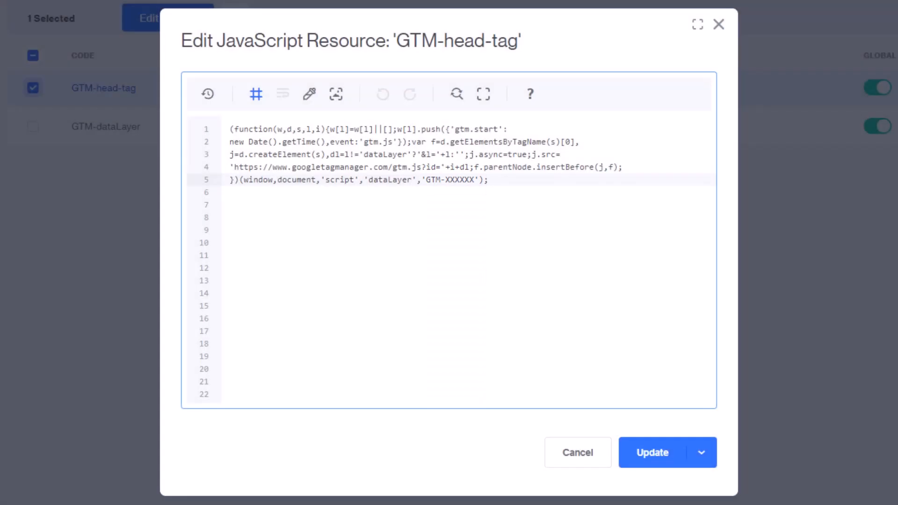
{"action": "left_click_drag", "start_coordinate": [474, 180], "coordinate": [445, 180]}
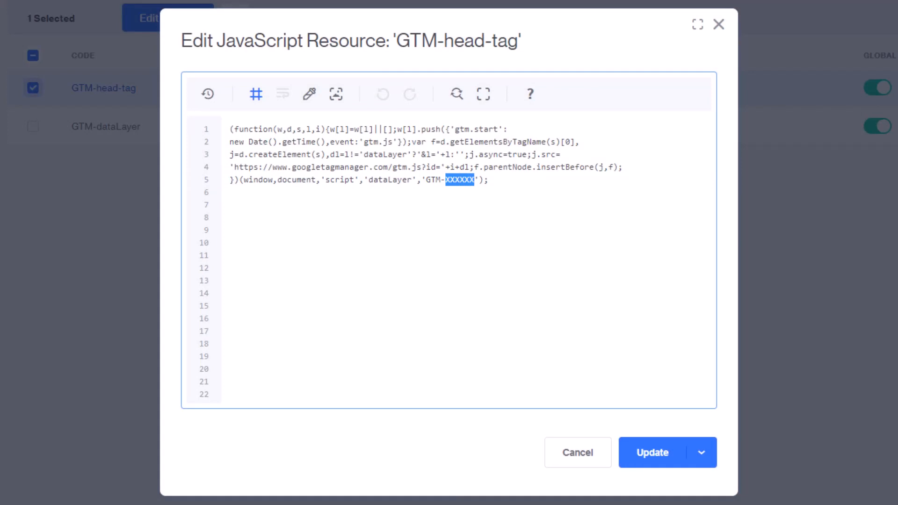
{"action": "type", "text": "P2ZQBZT"}
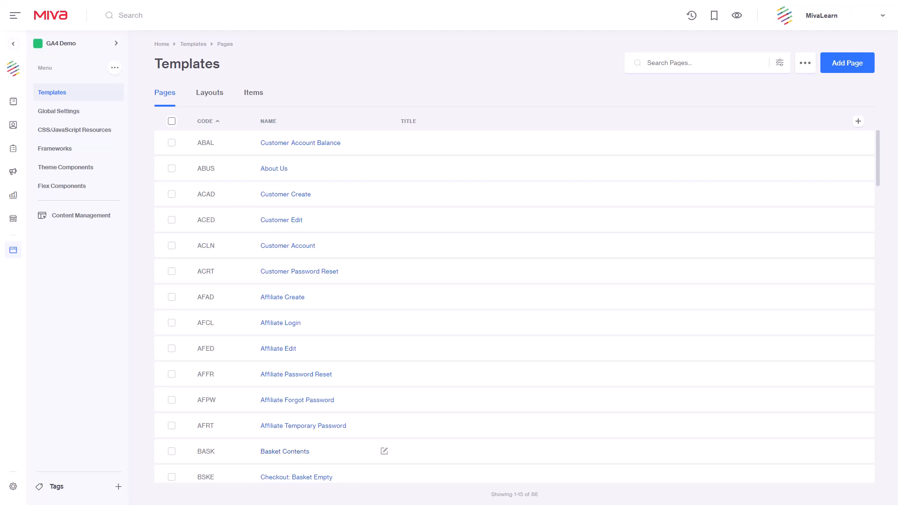
Add Brand to the selected custom fields of the Basket Contents item on the Basket Contents (BASK) page.
{"action": "left_click", "coordinate": [384, 451]}
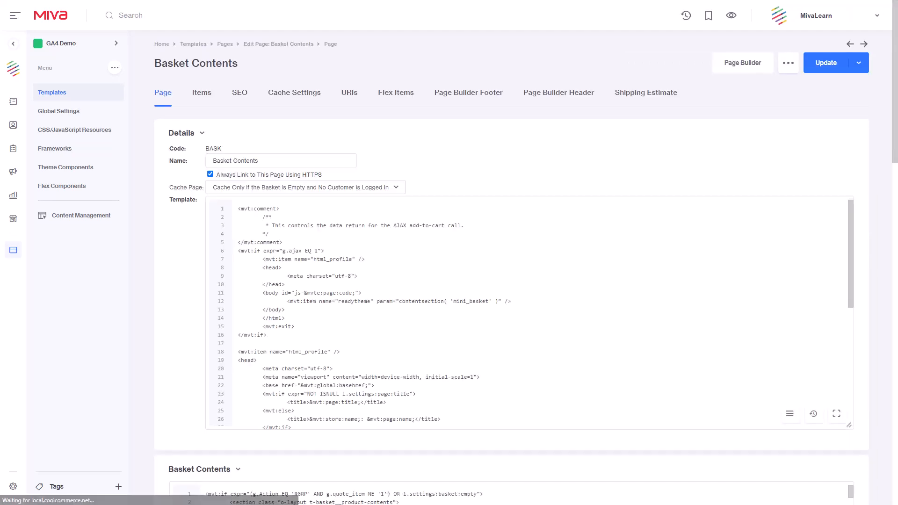
{"action": "scroll", "coordinate": [526, 253], "scroll_direction": "down", "scroll_amount": 7}
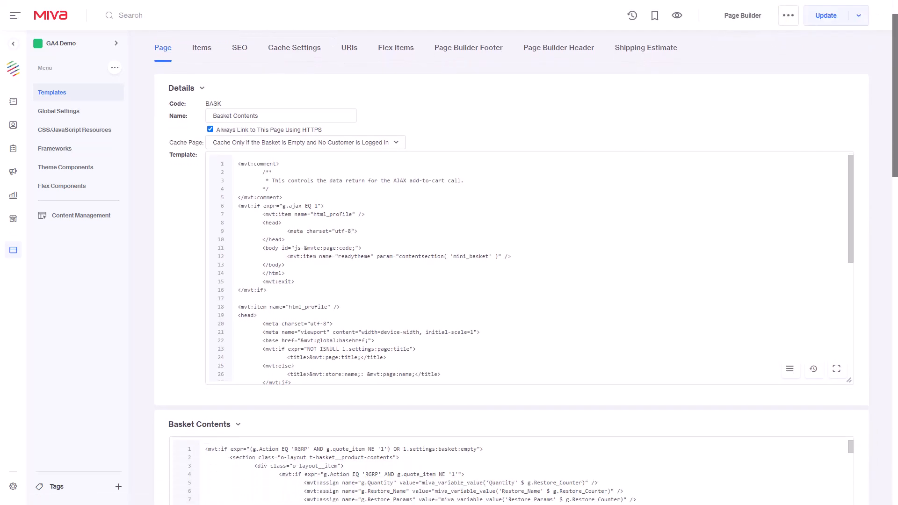
{"action": "scroll", "coordinate": [526, 252], "scroll_direction": "down", "scroll_amount": 2}
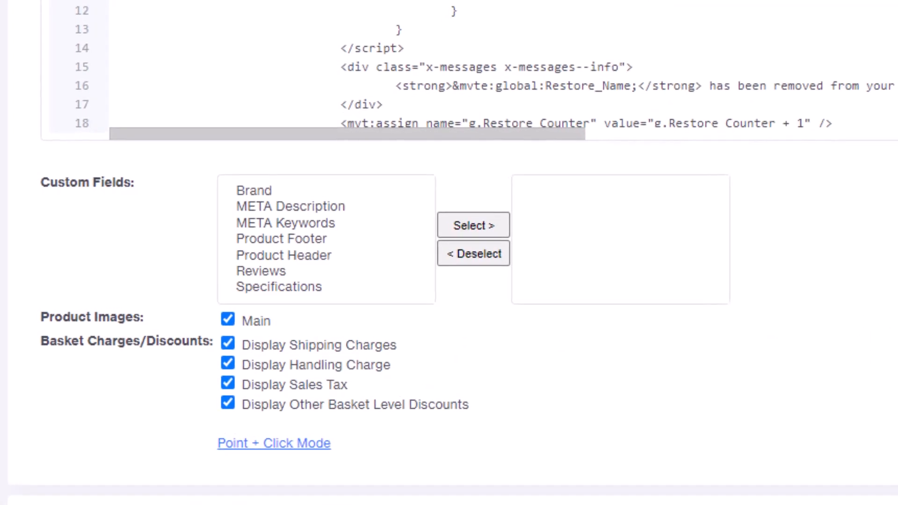
{"action": "left_click", "coordinate": [262, 190]}
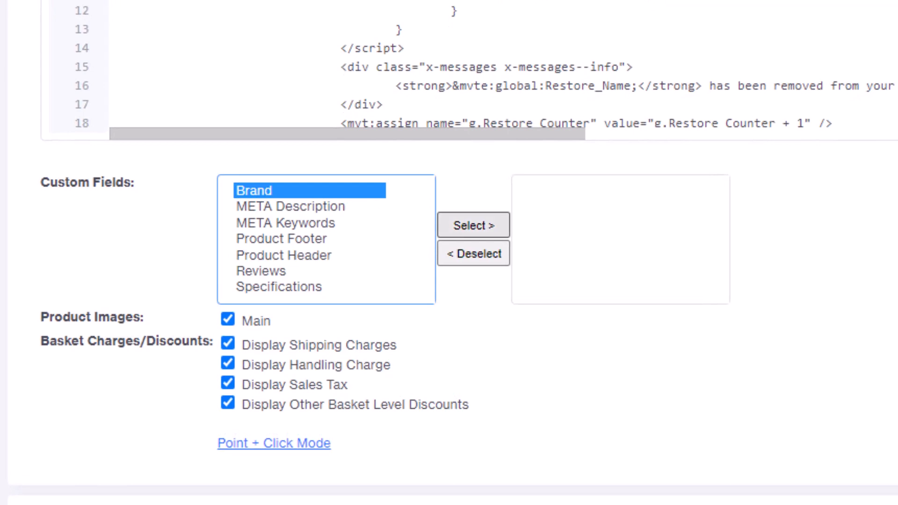
{"action": "left_click", "coordinate": [473, 225]}
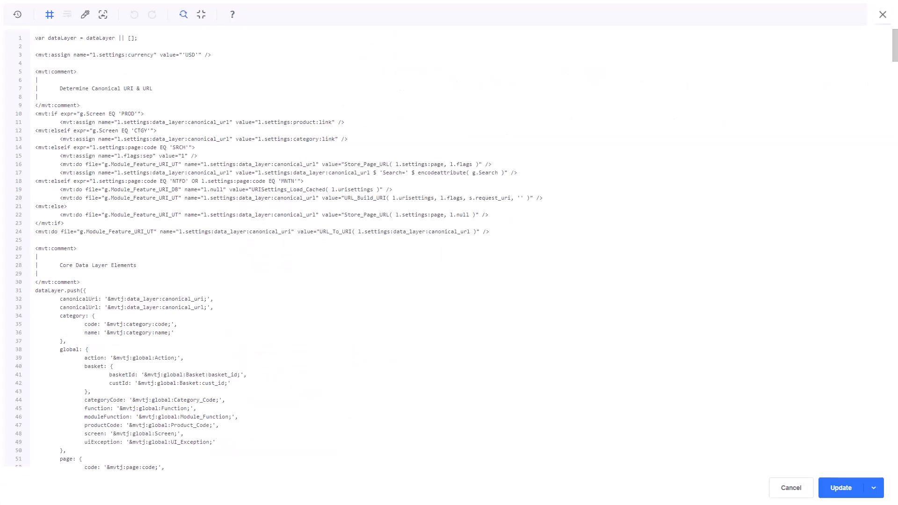
Search the data layer script for the SelectItemTracker and ProductTracker classes and examine their default selectors.
{"action": "key", "text": "ctrl+f"}
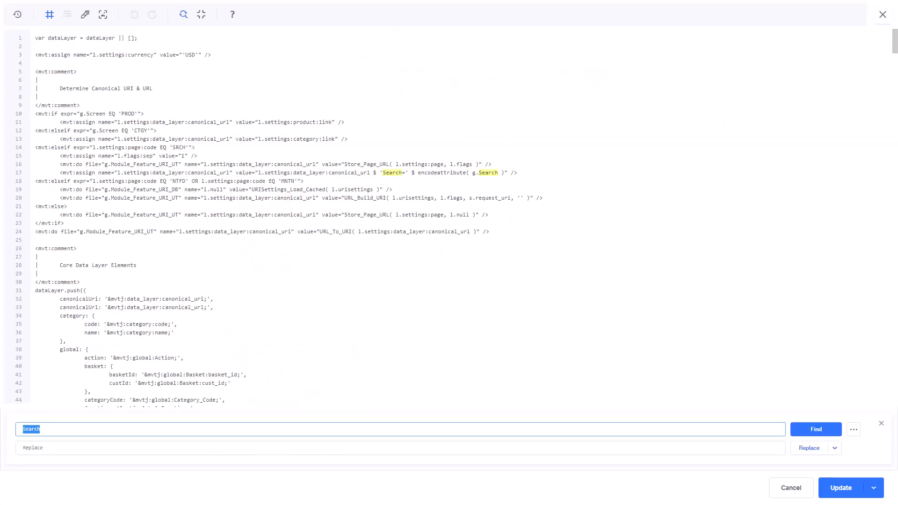
{"action": "type", "text": "SelectItemTracker"}
{"action": "left_click", "coordinate": [816, 430]}
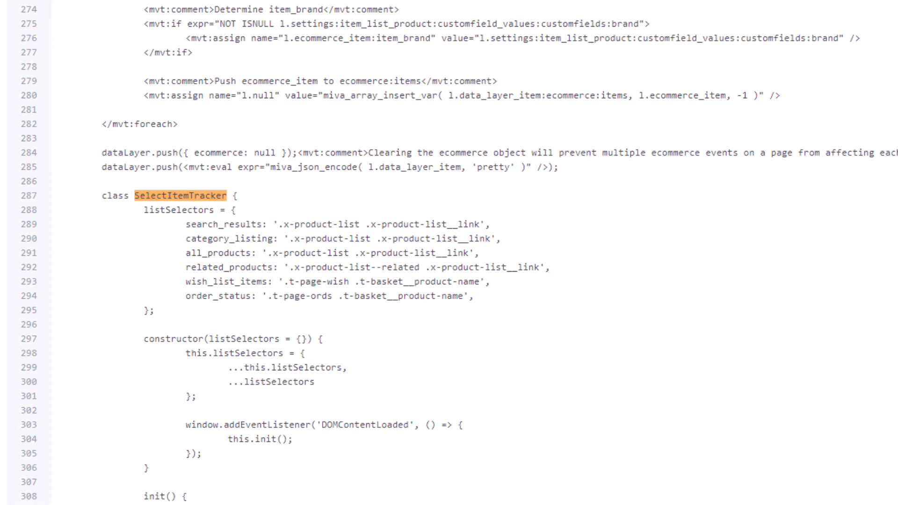
{"action": "type", "text": "ProductTracker"}
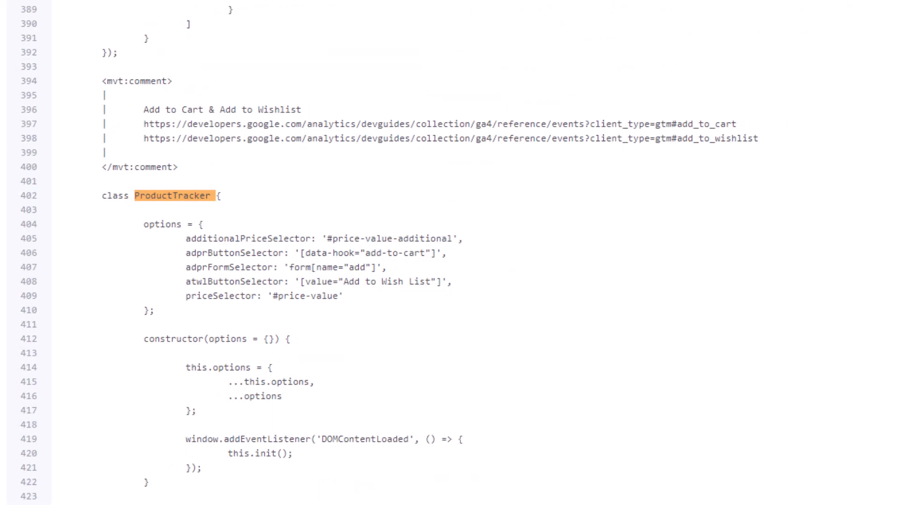
{"action": "type", "text": "RemoveFromCartTracker"}
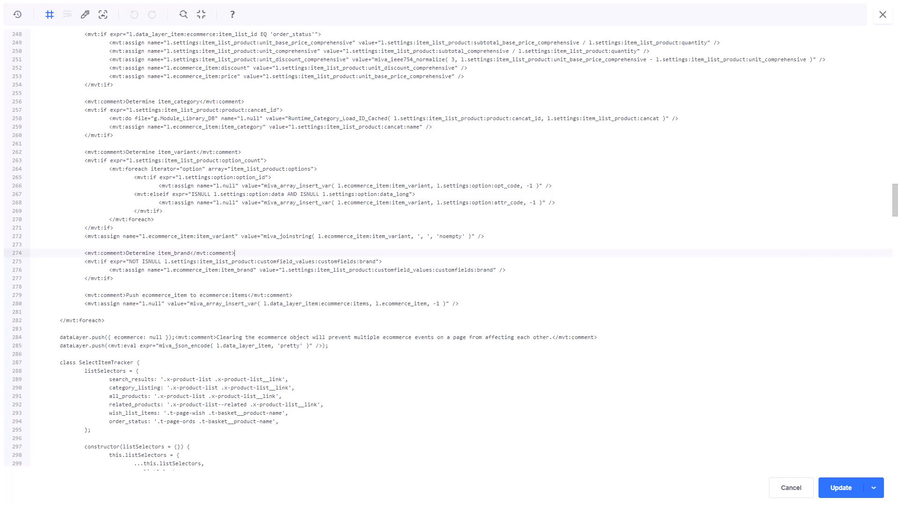
Search the data layer script for brand to examine how item_brand is determined.
{"action": "key", "text": "ctrl+f"}
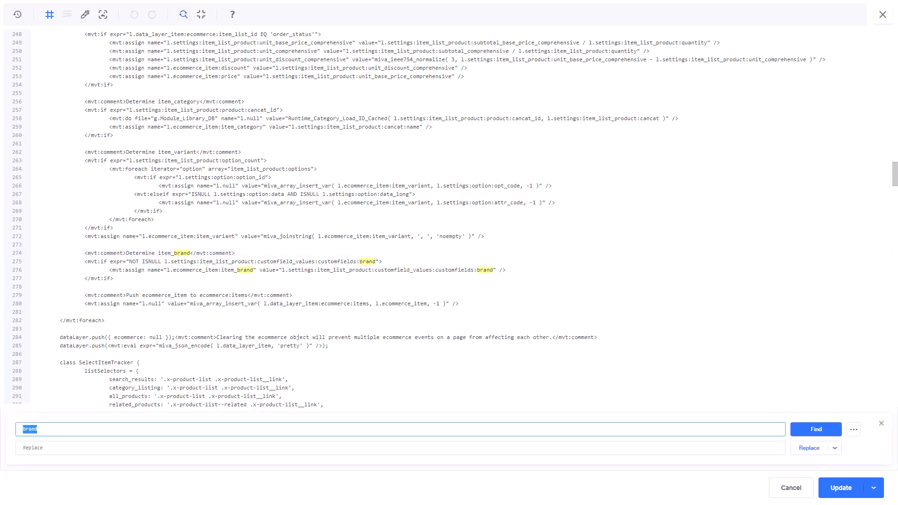
{"action": "type", "text": "brand"}
{"action": "key", "text": "Return"}
{"action": "key", "text": "Return"}
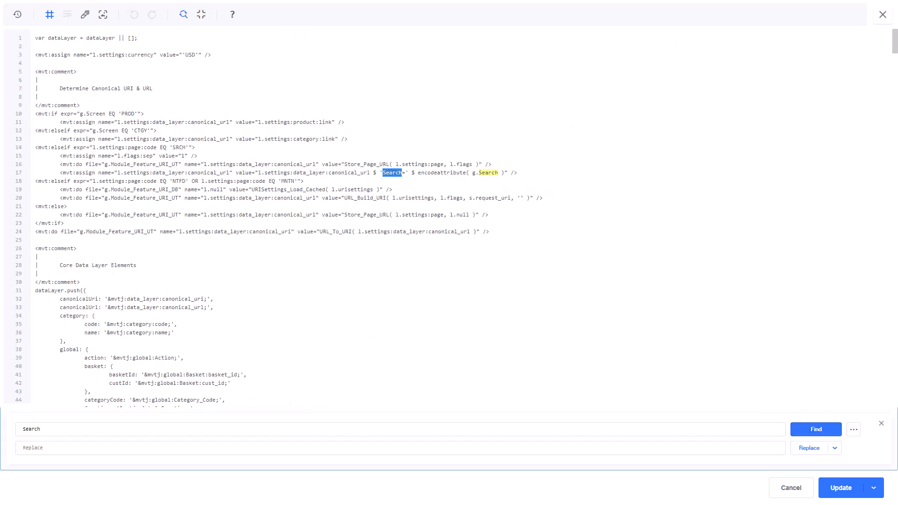
Go to the search page's canonical URL line in the data layer script and run another search in the code.
{"action": "key", "text": "Escape"}
{"action": "left_click", "coordinate": [491, 164]}
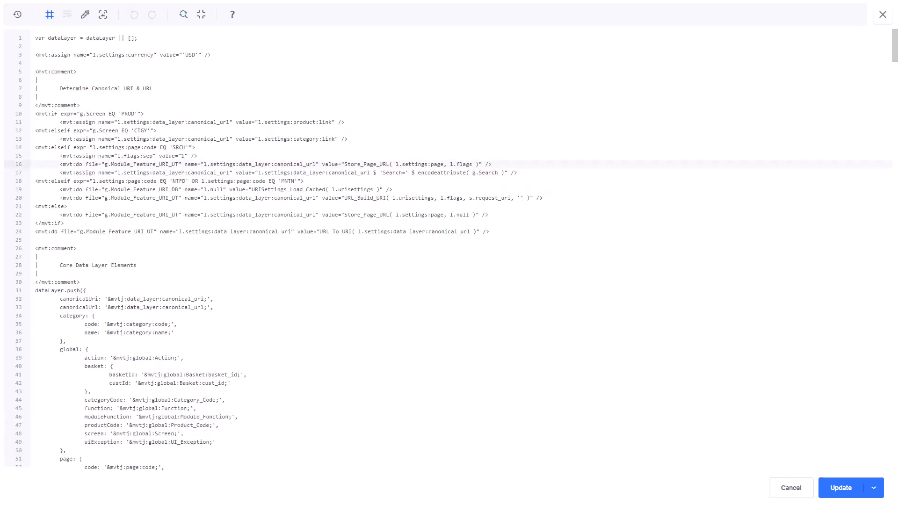
{"action": "left_click", "coordinate": [517, 173]}
{"action": "key", "text": "ctrl+f"}
{"action": "type", "text": "SelectItemTracker"}
{"action": "key", "text": "Return"}
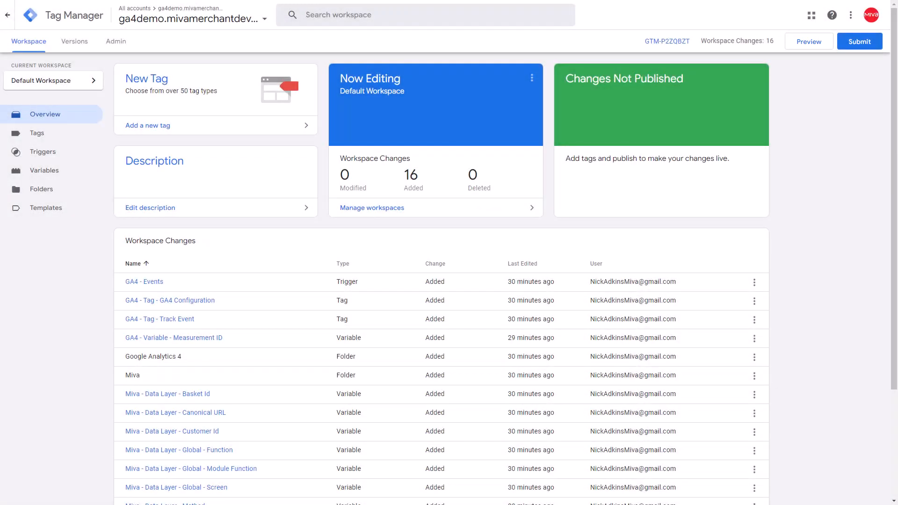
In Google Tag Manager, preview the container on the GA4 Demo storefront through Tag Assistant and add the Wooden Tooth Brush - Extra Soft to the cart.
{"action": "left_click", "coordinate": [809, 42]}
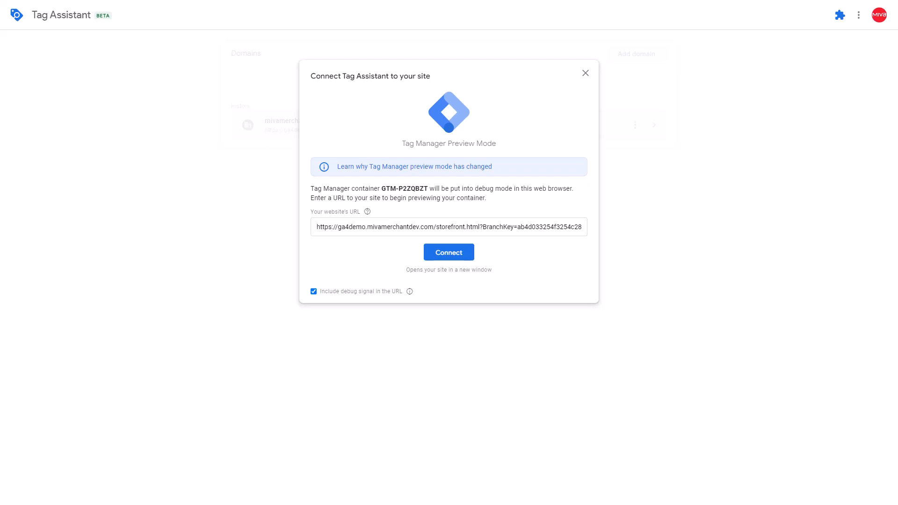
{"action": "left_click", "coordinate": [450, 253]}
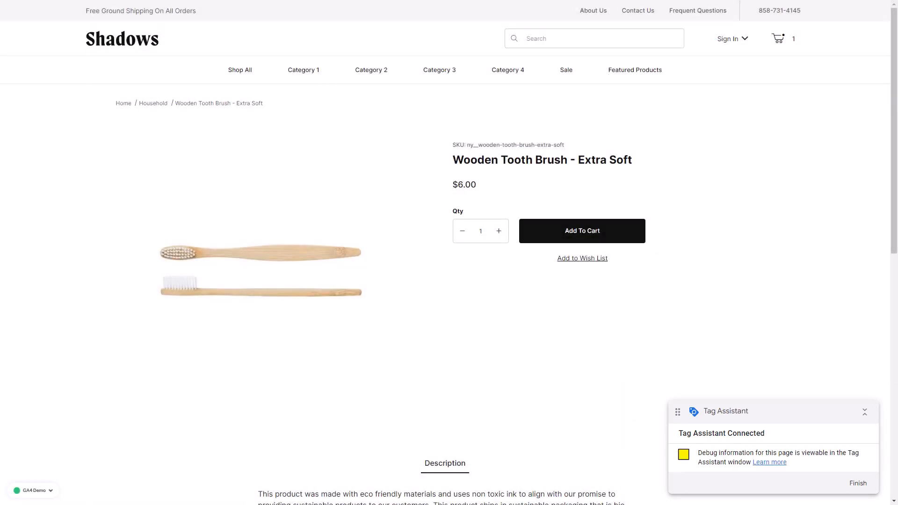
{"action": "left_click", "coordinate": [583, 231]}
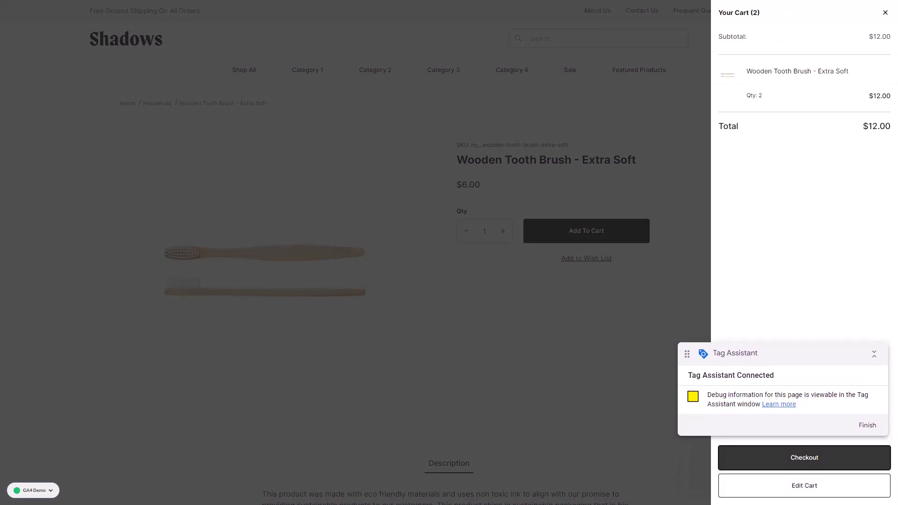
Check out the cart as a guest with Free Shipping and COD payment, and place the test order.
{"action": "left_click", "coordinate": [804, 458]}
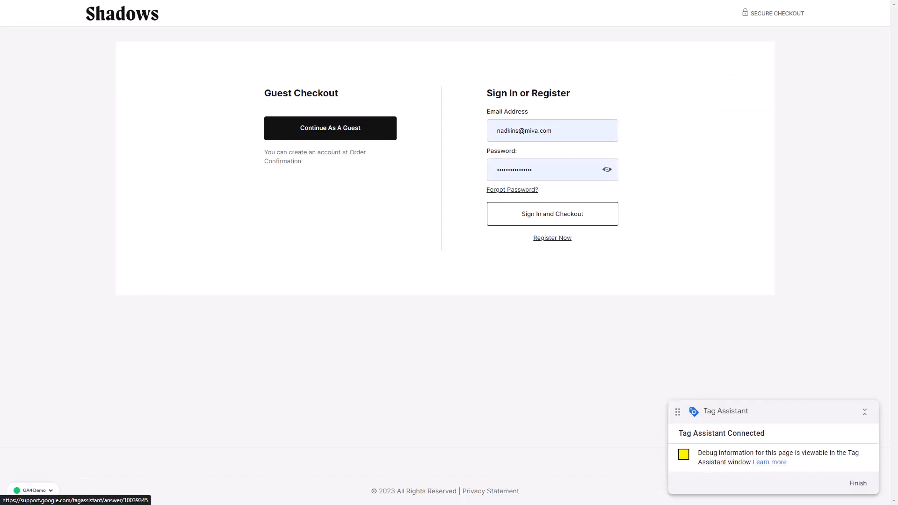
{"action": "left_click", "coordinate": [331, 128]}
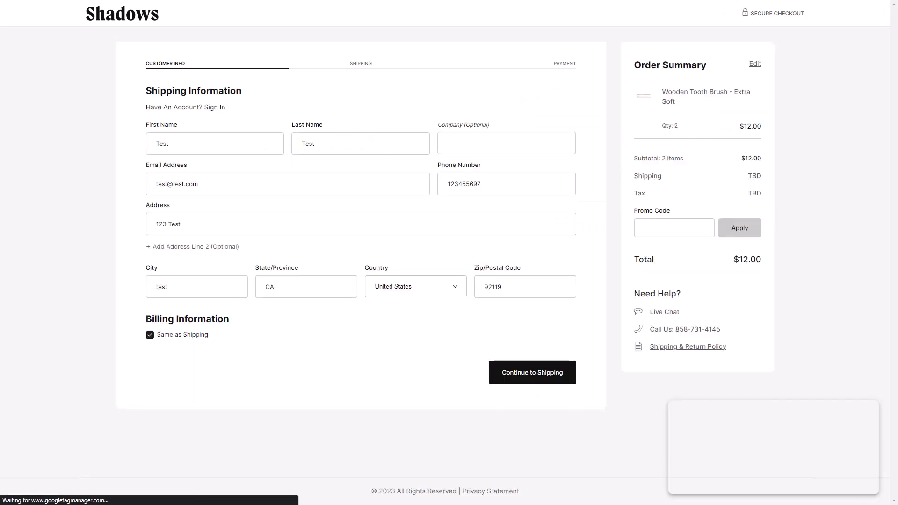
{"action": "left_click", "coordinate": [533, 372]}
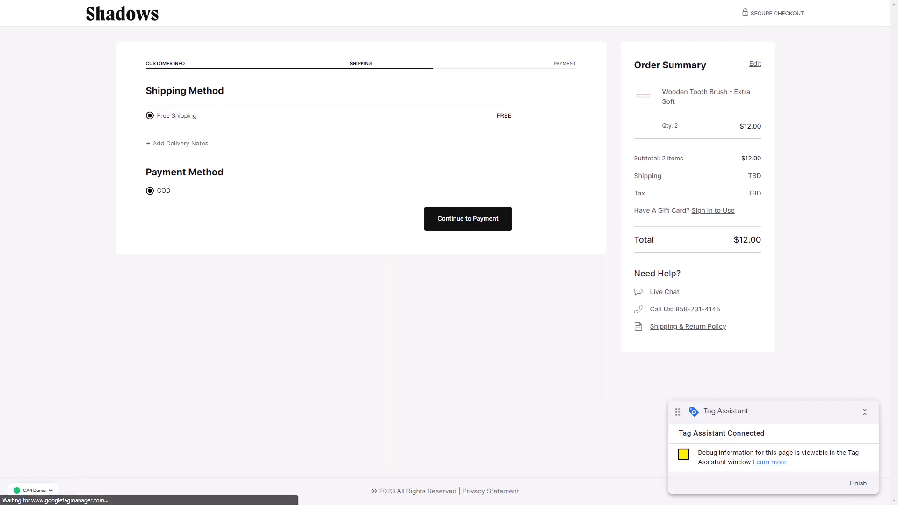
{"action": "left_click", "coordinate": [468, 219]}
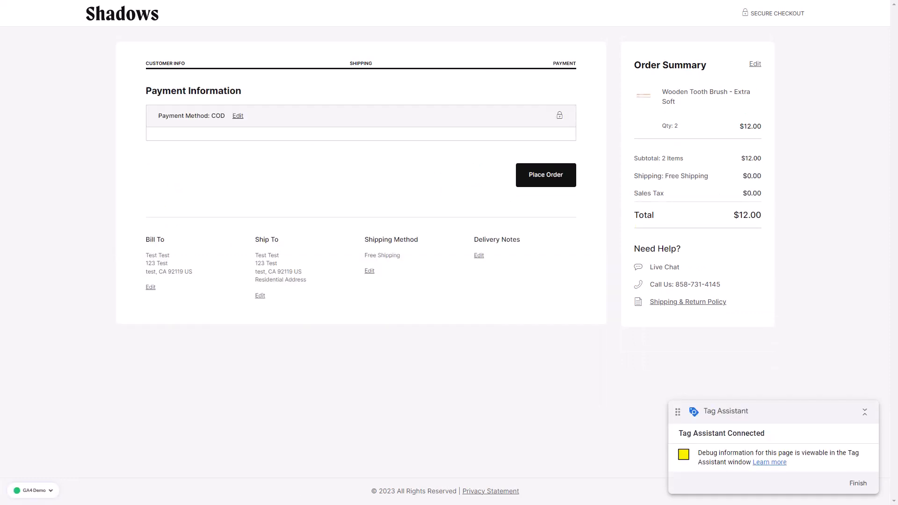
{"action": "left_click", "coordinate": [546, 175]}
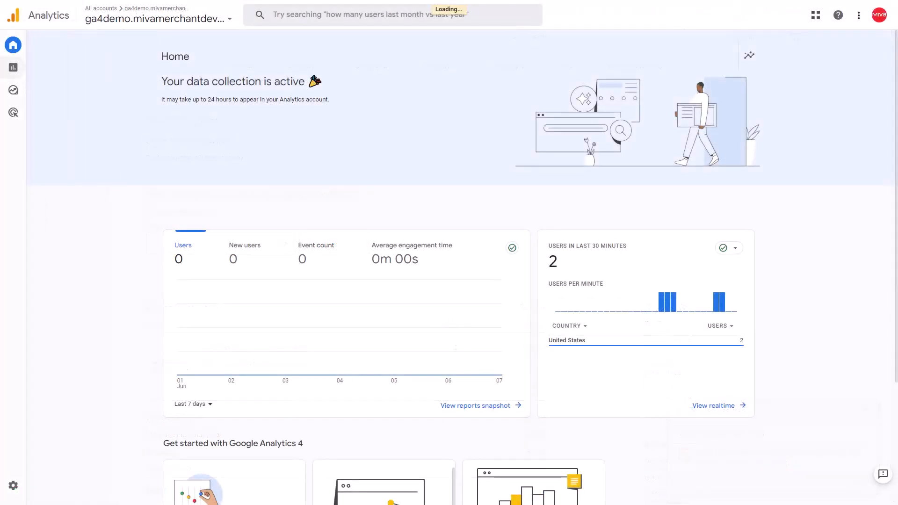
Check the test order's tracking in the Google Analytics Realtime report and in the Tag Assistant debug summary.
{"action": "left_click", "coordinate": [13, 67]}
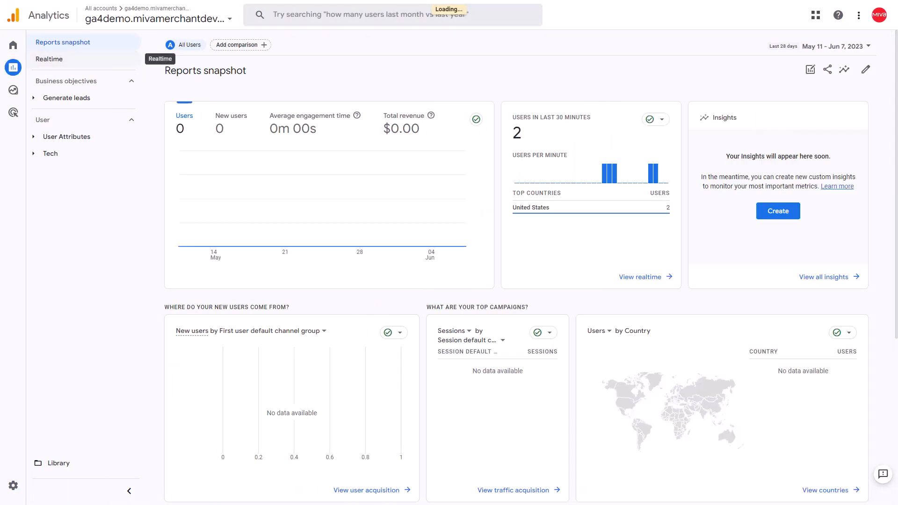
{"action": "left_click", "coordinate": [49, 59]}
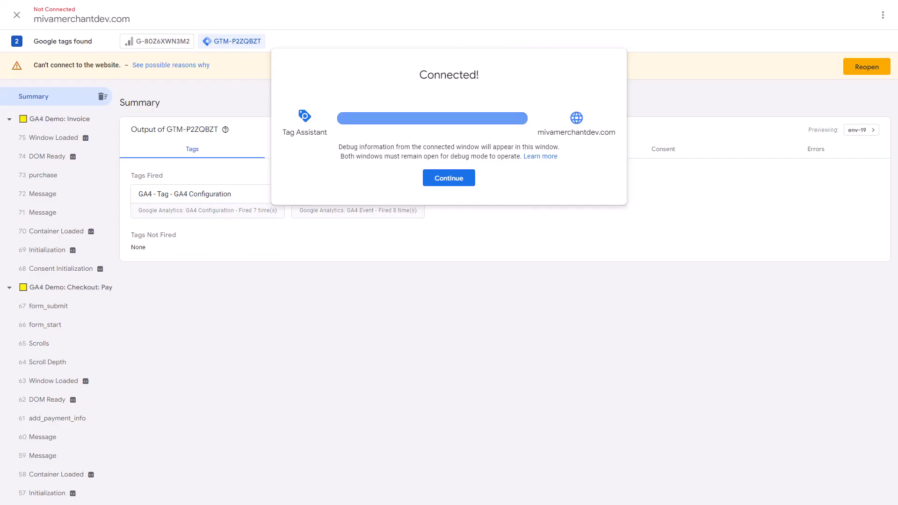
{"action": "left_click", "coordinate": [450, 178]}
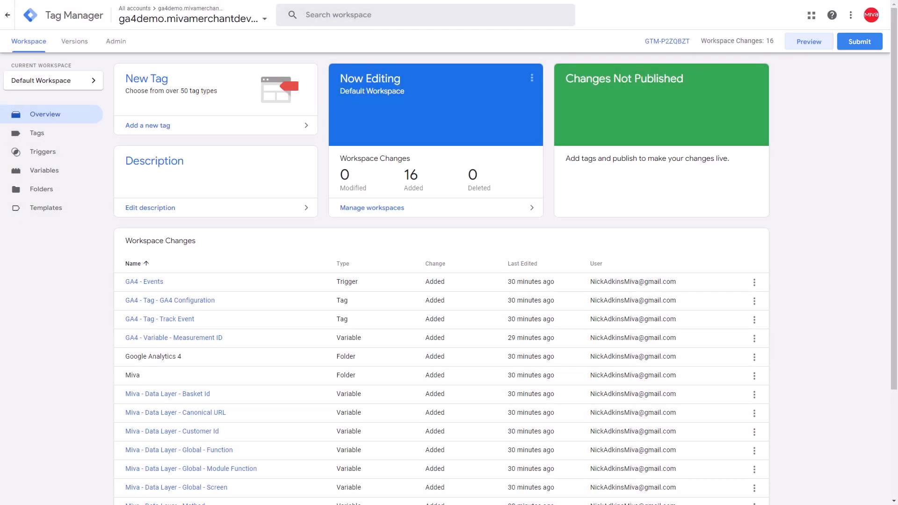
Back in Google Tag Manager, publish the workspace to Live as version Launch with the description GTM Launch.
{"action": "left_click", "coordinate": [860, 41]}
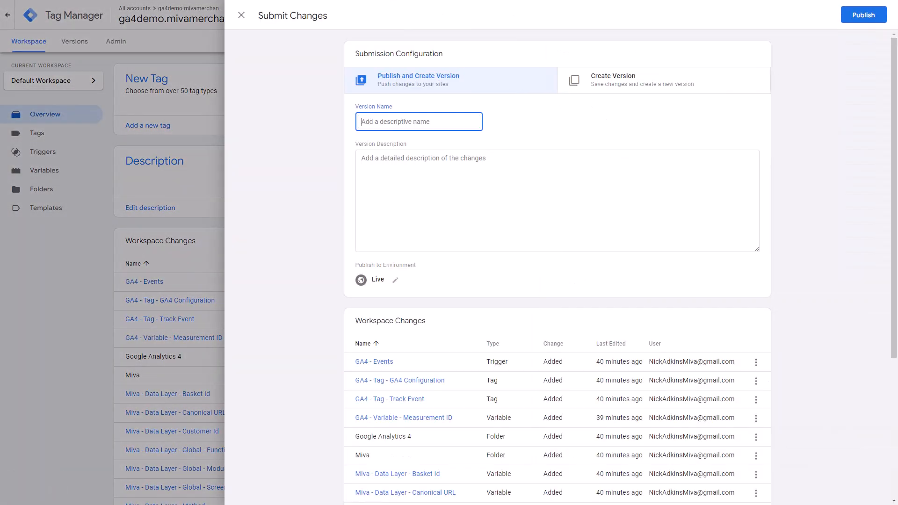
{"action": "type", "text": "Launch"}
{"action": "key", "text": "Tab"}
{"action": "type", "text": "GTM Launch"}
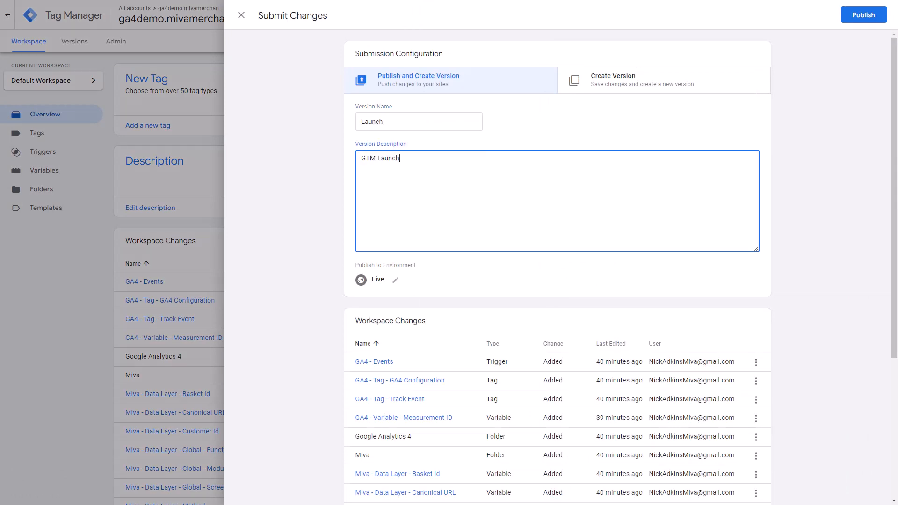
{"action": "left_click", "coordinate": [864, 14]}
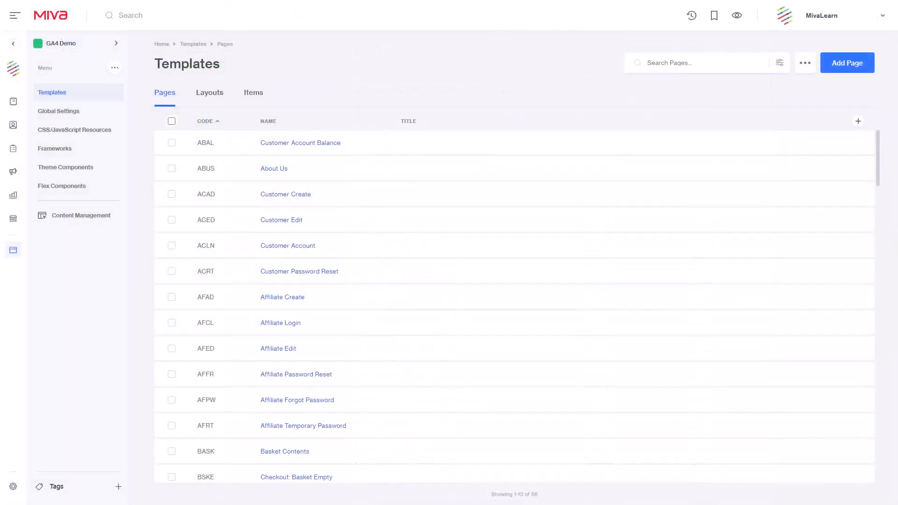
Copy the GA4 Demo branch to Production (Primary) up to the 6/8/2023, 12:39:03 PM changeset, with the note GA4 Launch.
{"action": "left_click", "coordinate": [115, 68]}
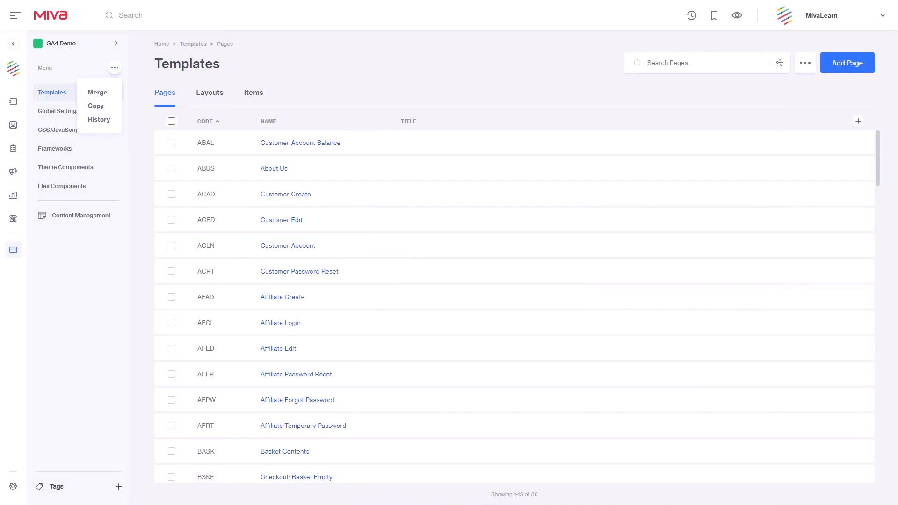
{"action": "left_click", "coordinate": [96, 106]}
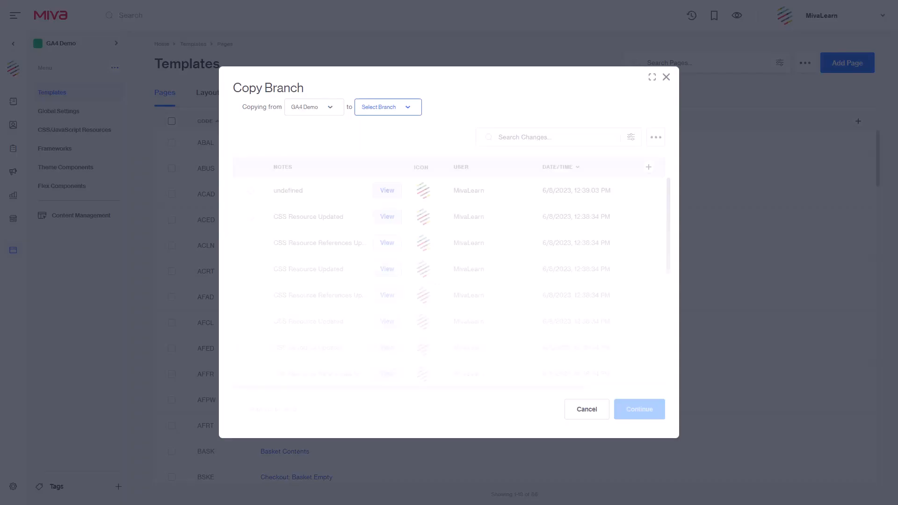
{"action": "left_click", "coordinate": [388, 107]}
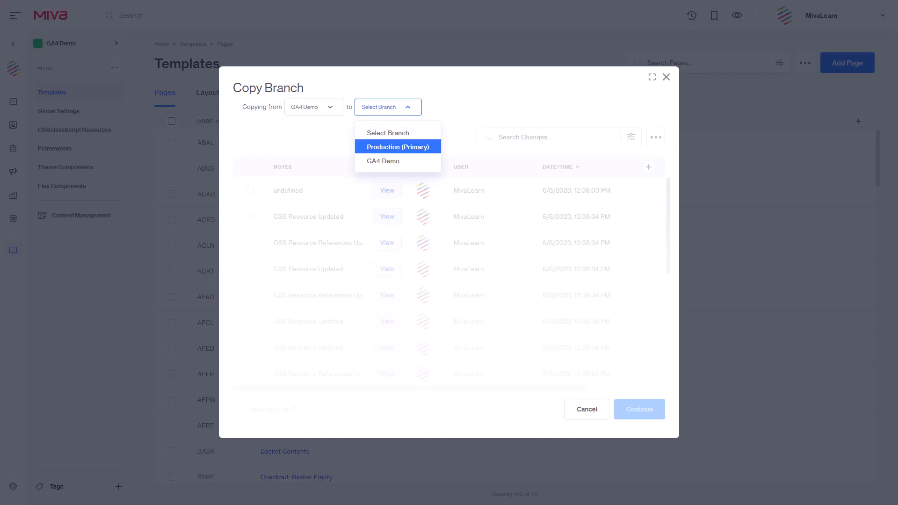
{"action": "left_click", "coordinate": [397, 147]}
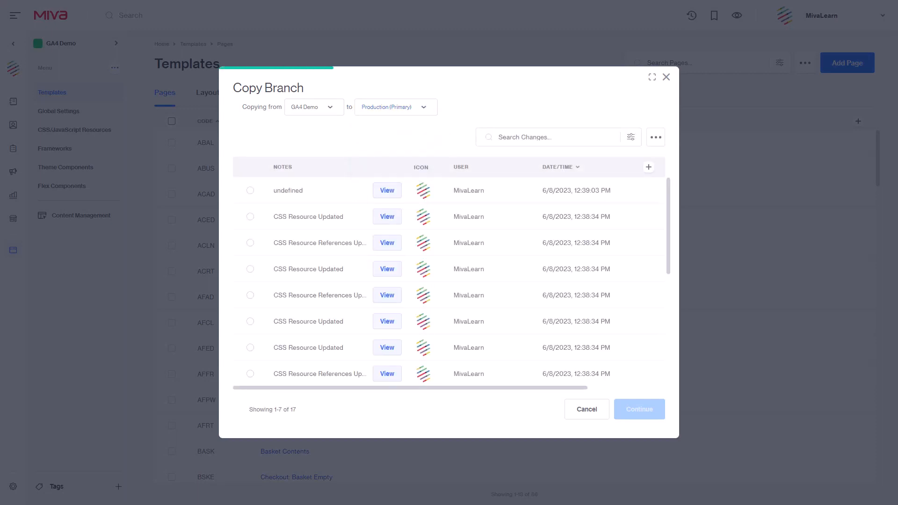
{"action": "left_click", "coordinate": [251, 191]}
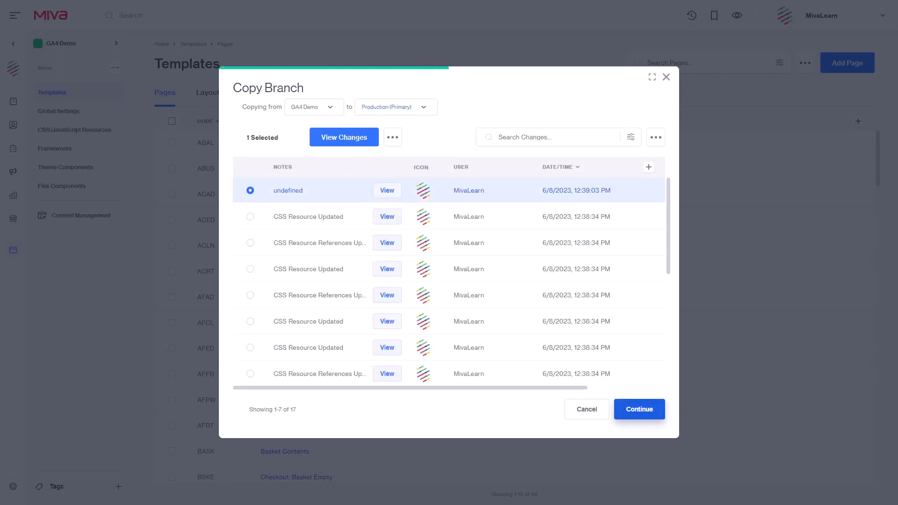
{"action": "left_click", "coordinate": [639, 410]}
{"action": "left_click", "coordinate": [254, 233]}
{"action": "type", "text": "G"}
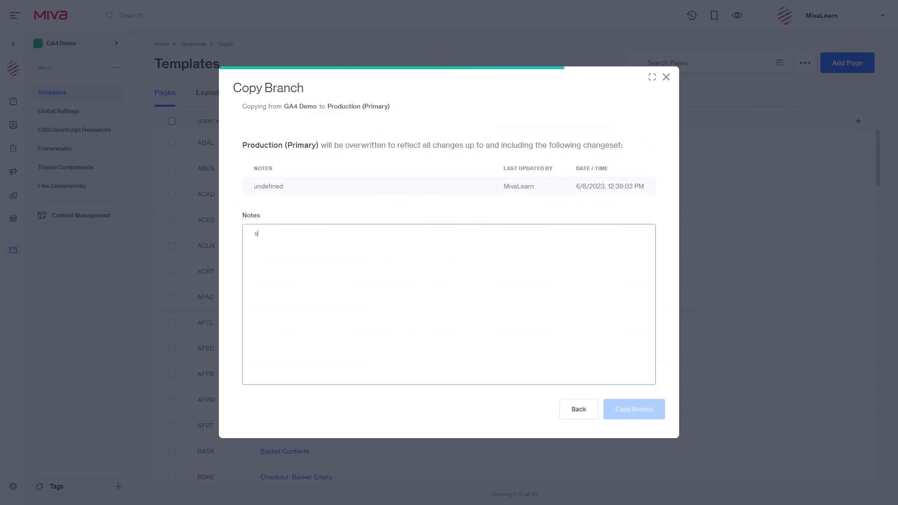
{"action": "type", "text": "A4 Launch"}
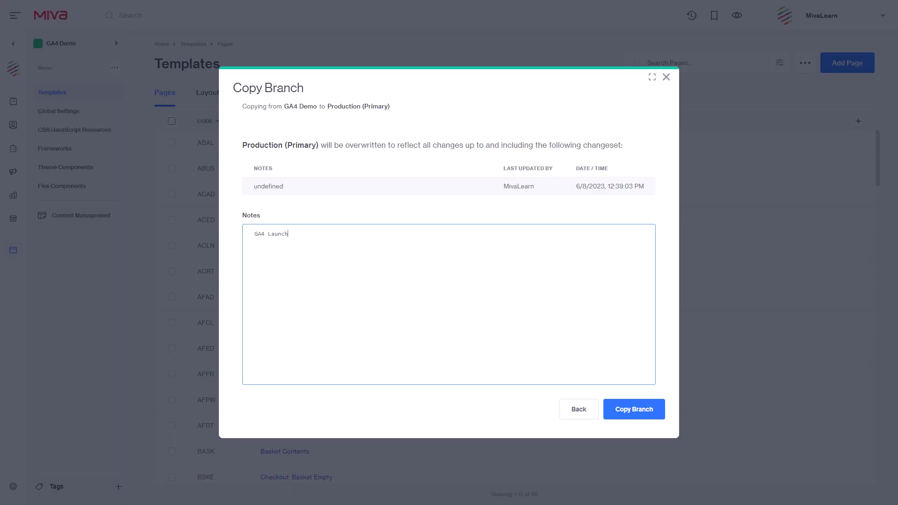
{"action": "left_click", "coordinate": [634, 409]}
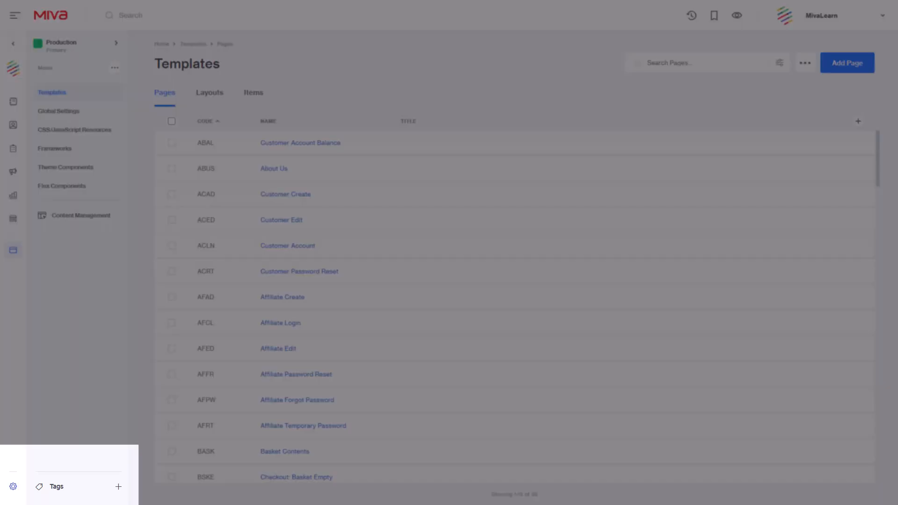
Find the Template Search and Replace module among the store's modules and install it.
{"action": "left_click", "coordinate": [13, 487]}
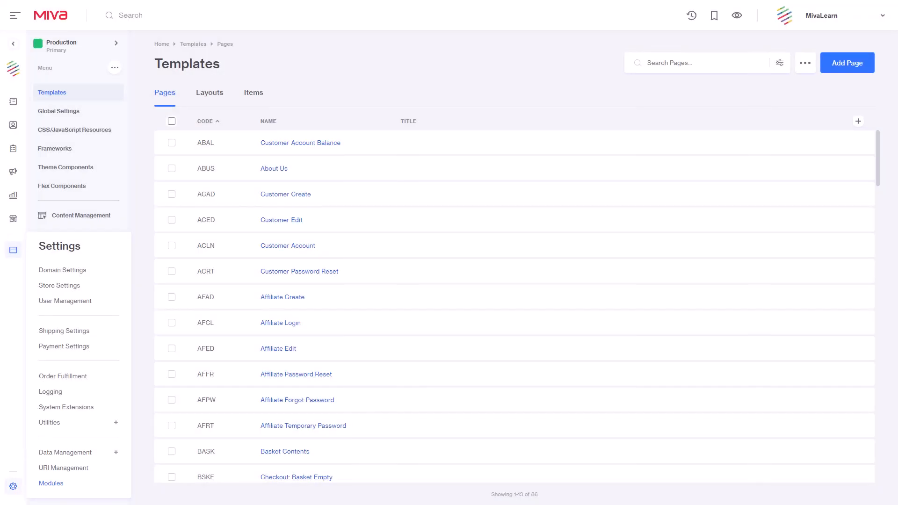
{"action": "left_click", "coordinate": [51, 484]}
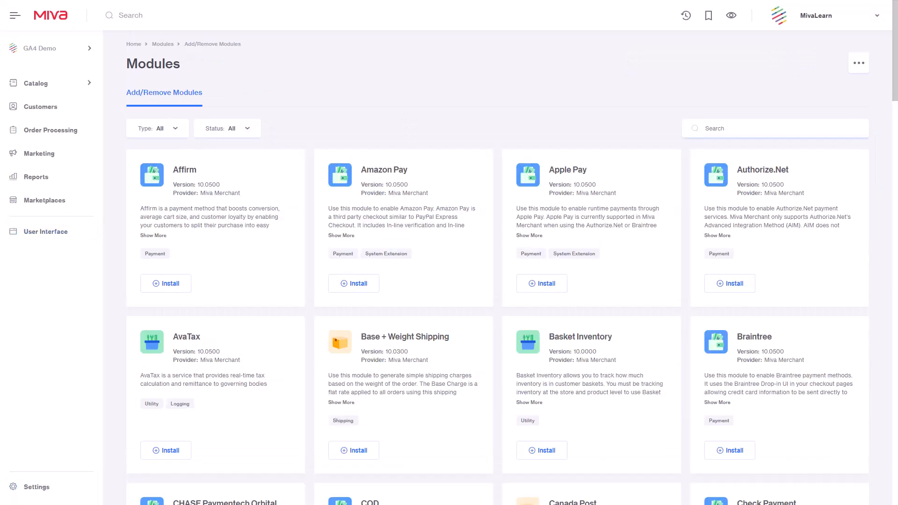
{"action": "left_click", "coordinate": [749, 128]}
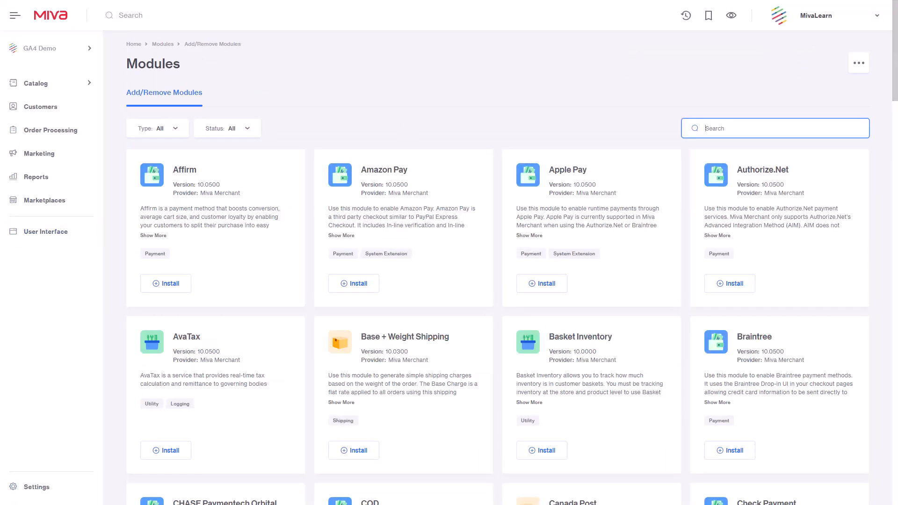
{"action": "type", "text": "Template"}
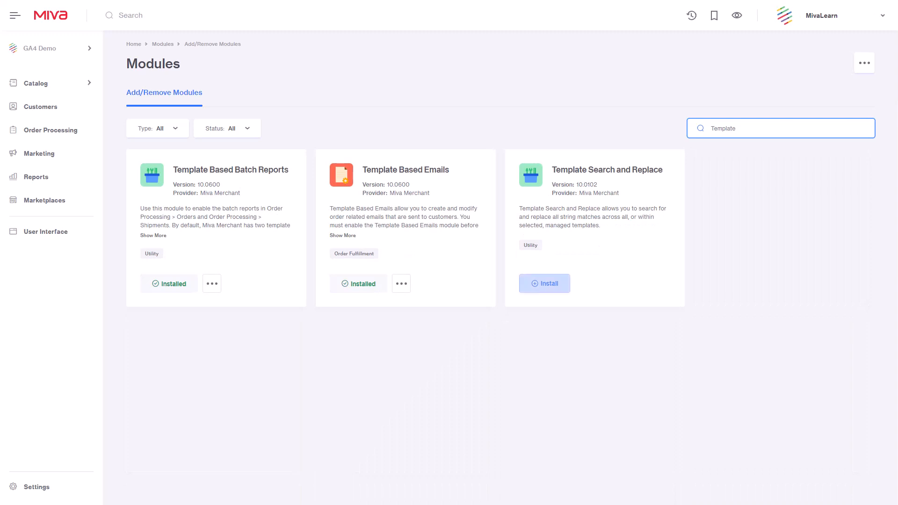
{"action": "left_click", "coordinate": [545, 283]}
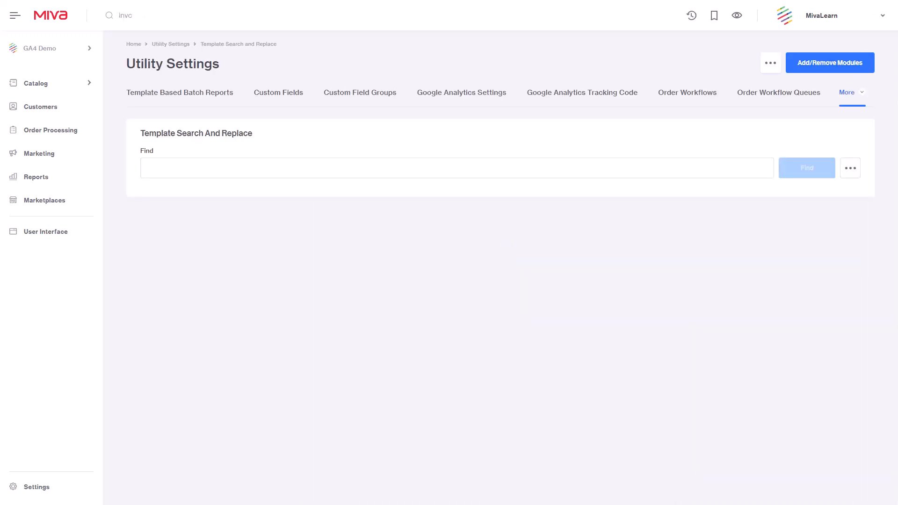
Search all templates for ga_jsencode and collapse the ga-tracking template's matches.
{"action": "key", "text": "ctrl+v"}
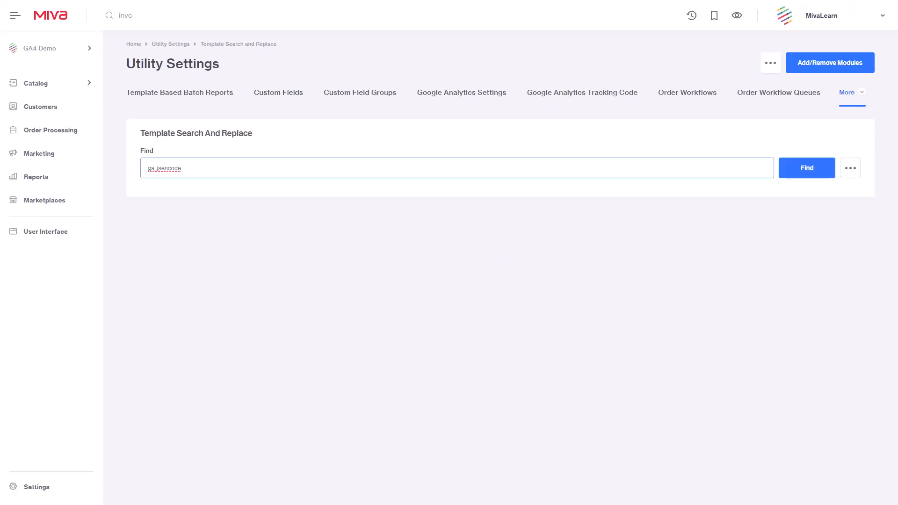
{"action": "key", "text": "Return"}
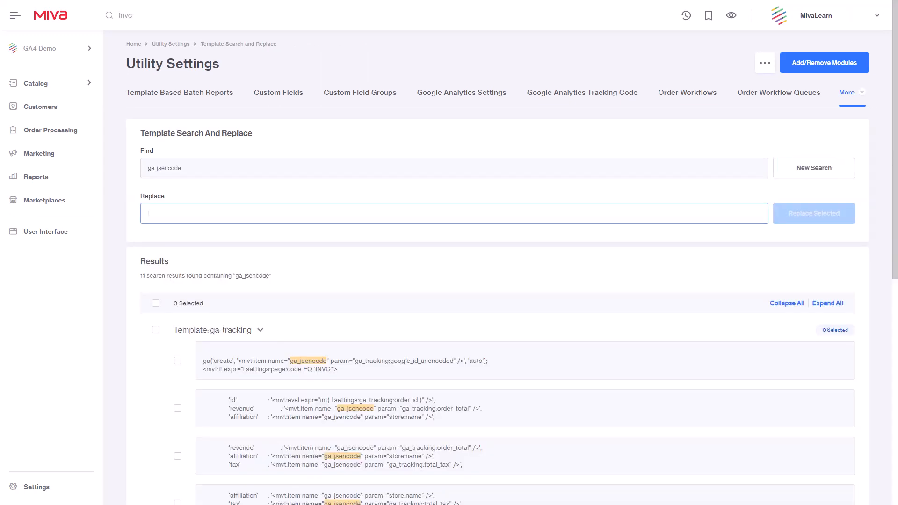
{"action": "left_click", "coordinate": [260, 329]}
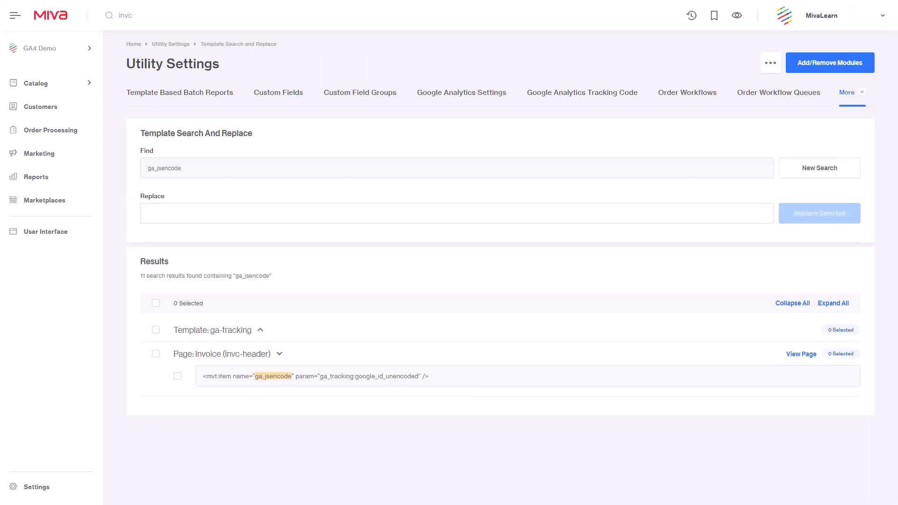
Start a new template search for the Invoice page's full tag <mvt:item name="ga_jsencode" param="ga_tracking:google_id_unencoded" />.
{"action": "left_click_drag", "start_coordinate": [429, 376], "coordinate": [202, 376]}
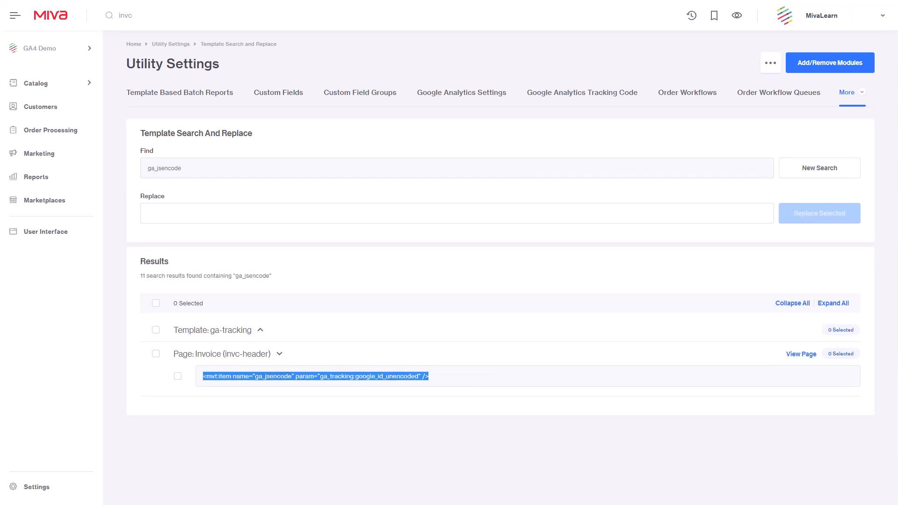
{"action": "left_click", "coordinate": [820, 168]}
{"action": "double_click", "coordinate": [165, 168]}
{"action": "key", "text": "ctrl+v"}
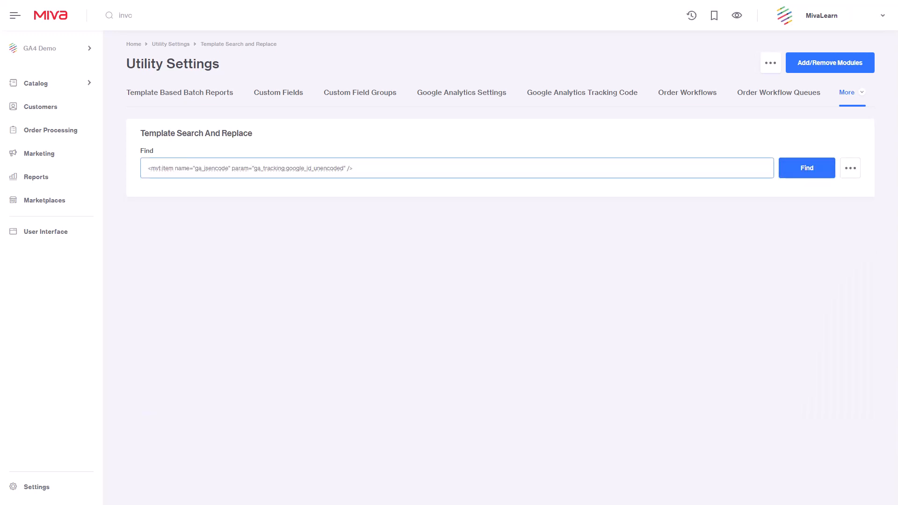
{"action": "left_click", "coordinate": [810, 168]}
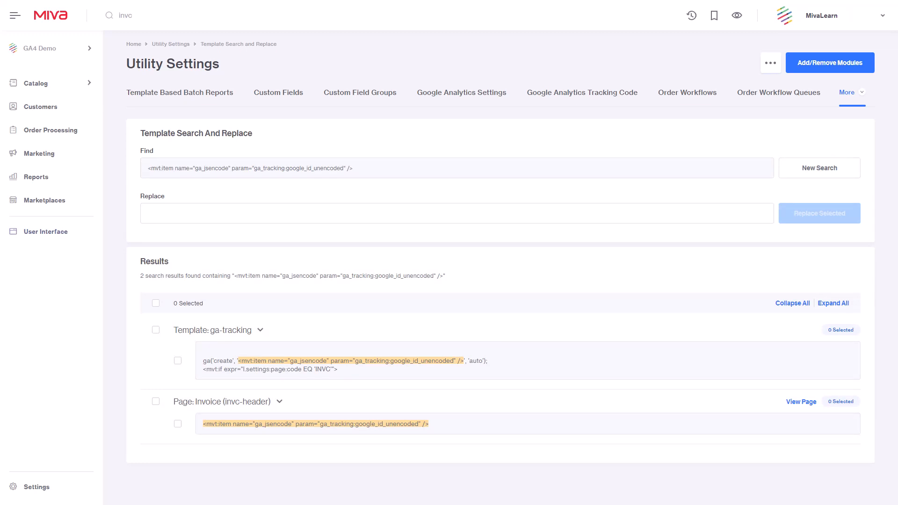
Replace the match in the Invoice page's invc-header only with &mvtj:ga_tracking:google_id_unencoded; and record the note GA4 update.
{"action": "left_click", "coordinate": [219, 205]}
{"action": "key", "text": "ctrl+v"}
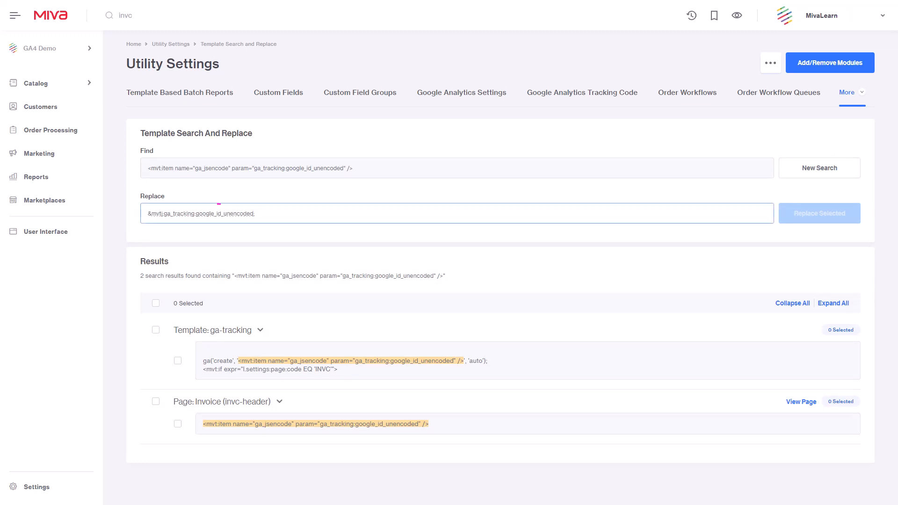
{"action": "left_click", "coordinate": [156, 401]}
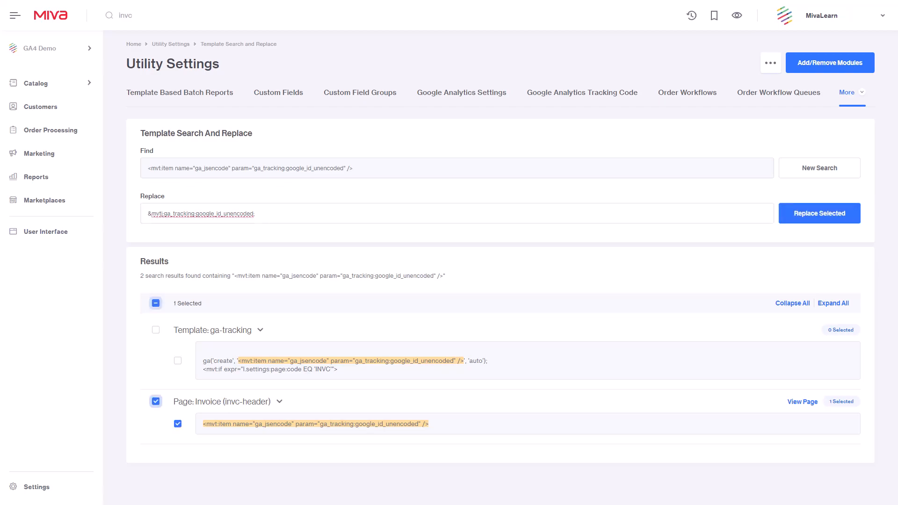
{"action": "left_click", "coordinate": [820, 213]}
{"action": "type", "text": "G"}
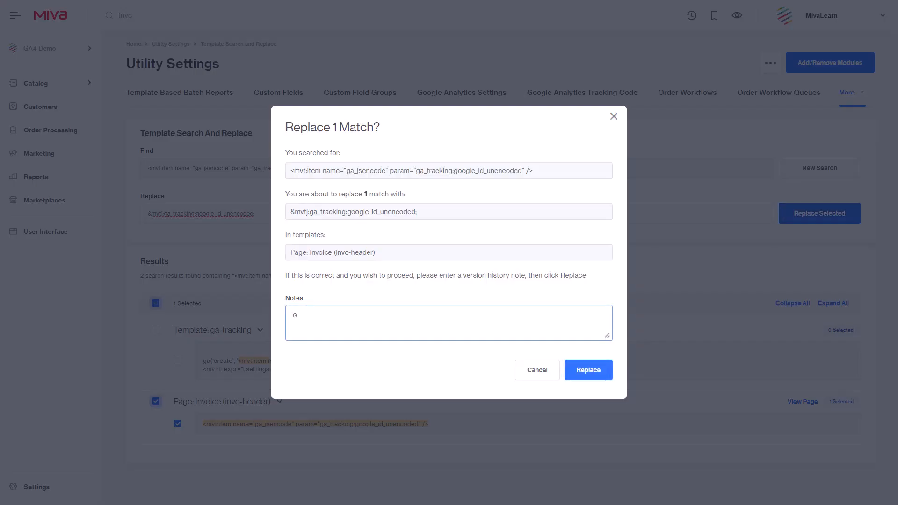
{"action": "type", "text": "A4 update"}
{"action": "left_click", "coordinate": [589, 370]}
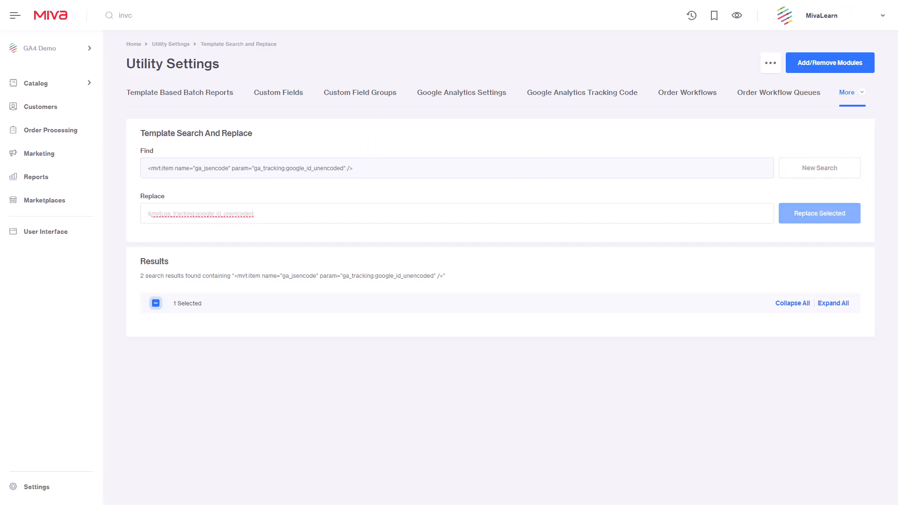
In the Production branch's Global Settings, delete the mvga.js script line from the HEAD Tag Content and save.
{"action": "left_click", "coordinate": [46, 231]}
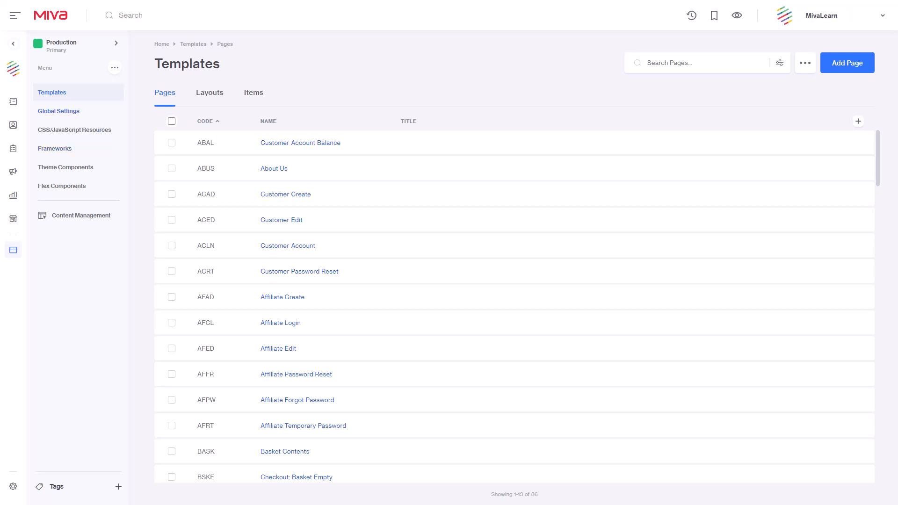
{"action": "left_click", "coordinate": [58, 112]}
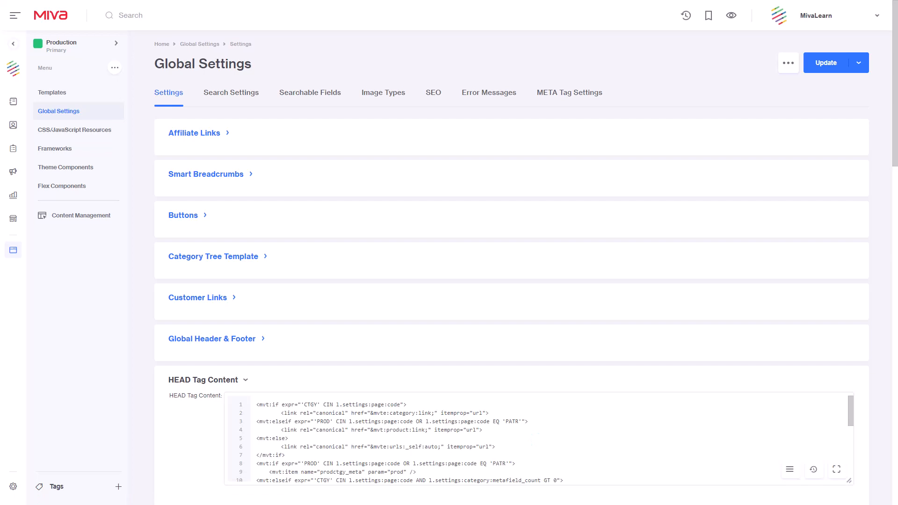
{"action": "scroll", "coordinate": [512, 280], "scroll_direction": "down", "scroll_amount": 4}
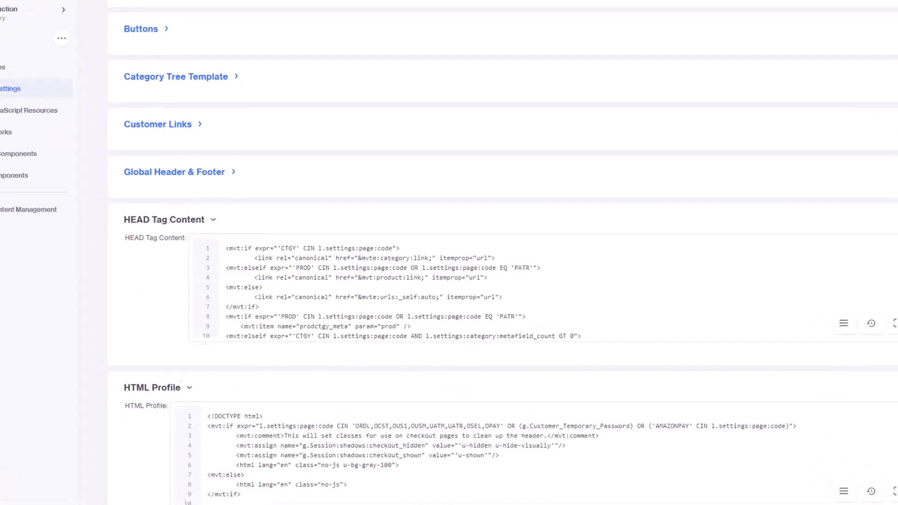
{"action": "scroll", "coordinate": [468, 290], "scroll_direction": "down", "scroll_amount": 5}
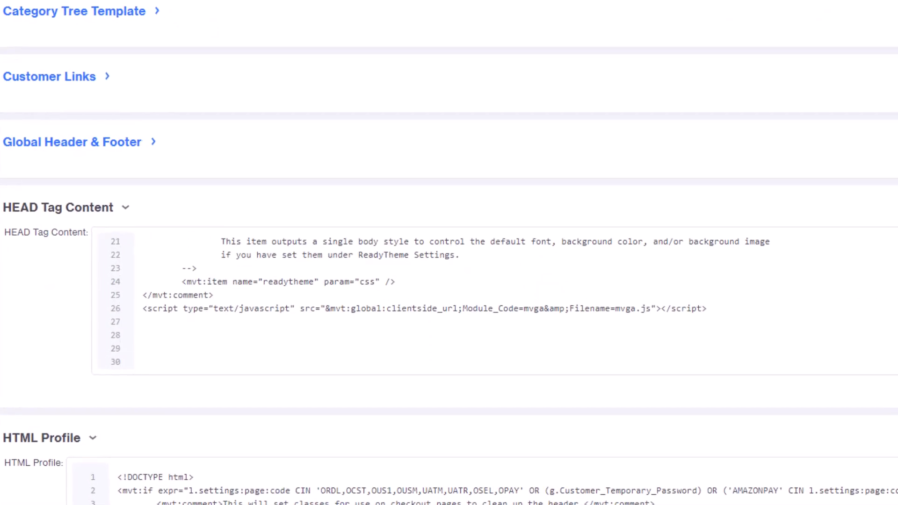
{"action": "left_click", "coordinate": [707, 309]}
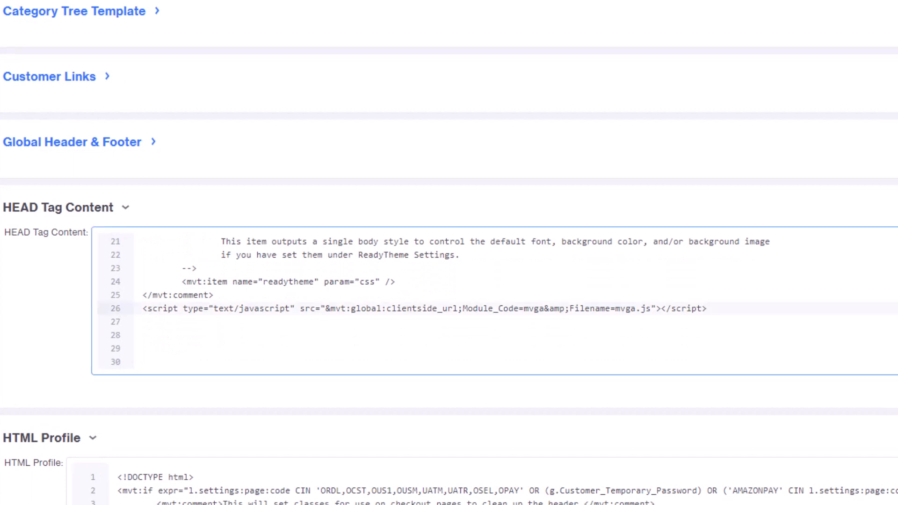
{"action": "key", "text": "shift+Home"}
{"action": "key", "text": "BackSpace"}
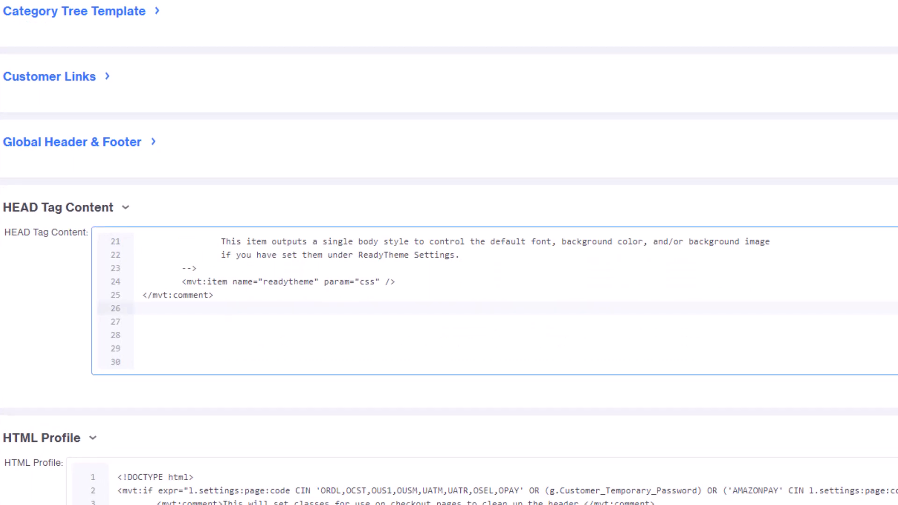
{"action": "key", "text": "ctrl+s"}
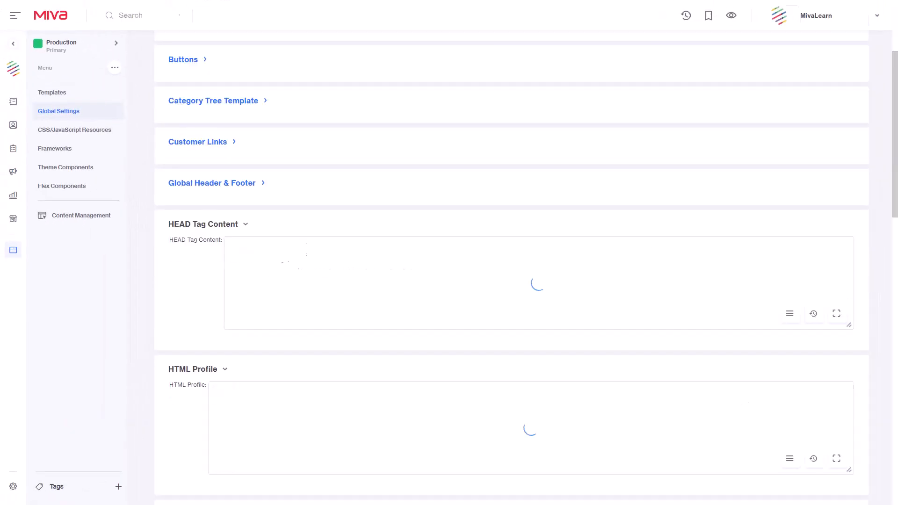
Filter the template items with an advanced search for those belonging to the Google Analytics module.
{"action": "left_click", "coordinate": [52, 93]}
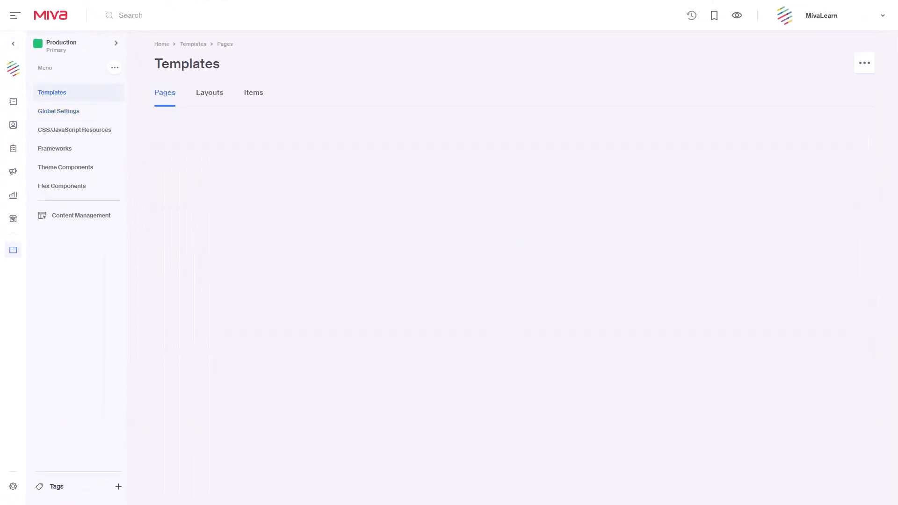
{"action": "left_click", "coordinate": [254, 92]}
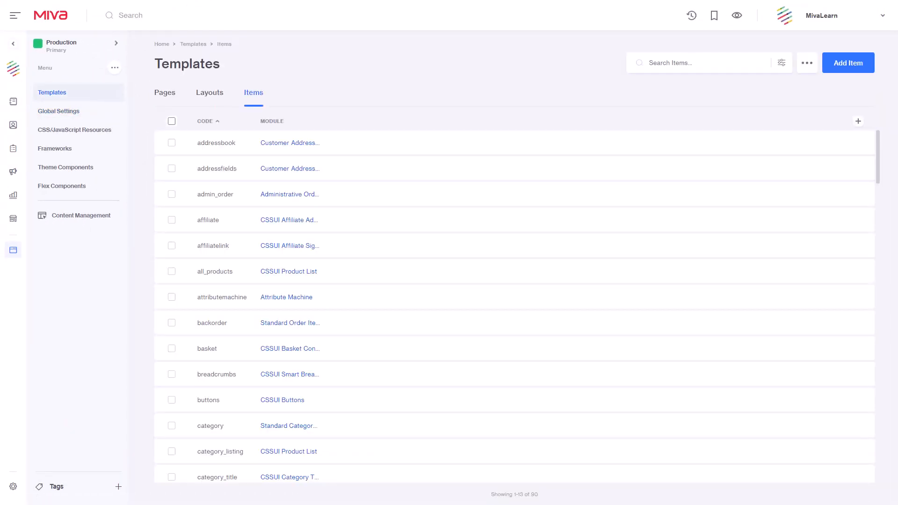
{"action": "left_click", "coordinate": [782, 63]}
{"action": "left_click", "coordinate": [746, 116]}
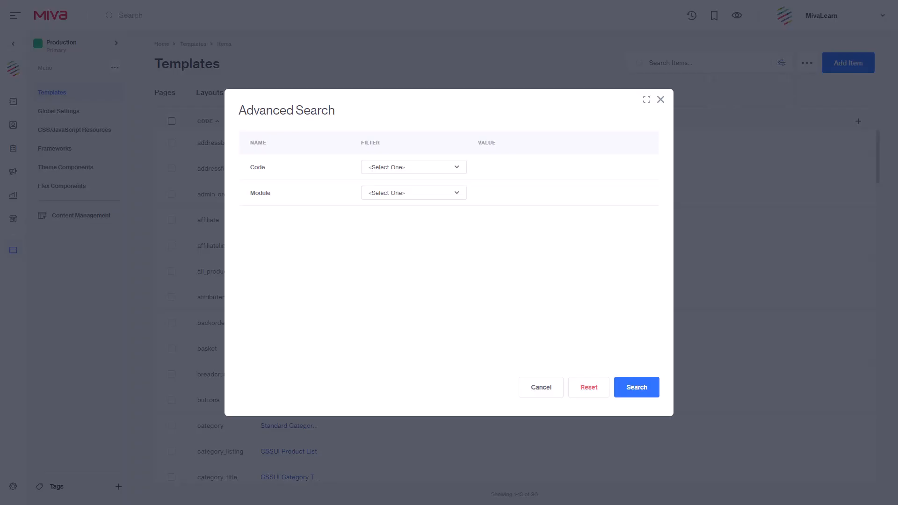
{"action": "left_click", "coordinate": [414, 193]}
{"action": "key", "text": "g"}
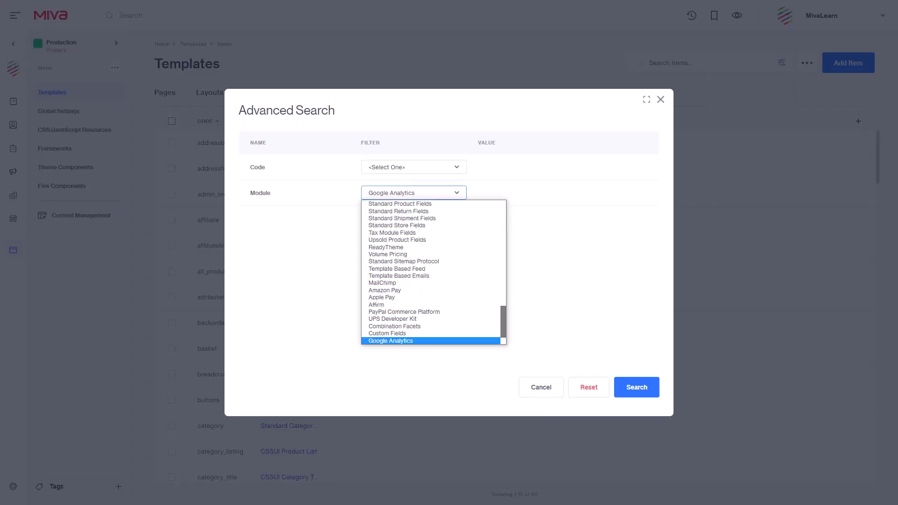
{"action": "key", "text": "Return"}
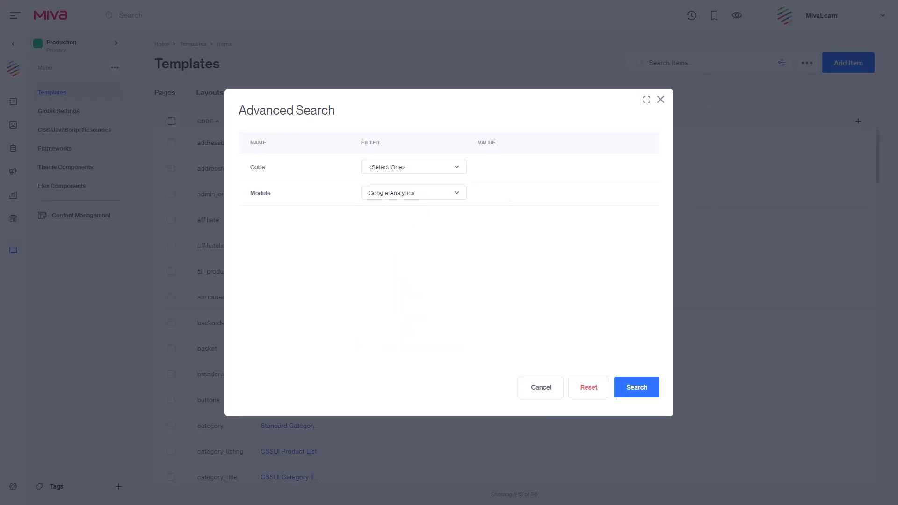
{"action": "left_click", "coordinate": [637, 388]}
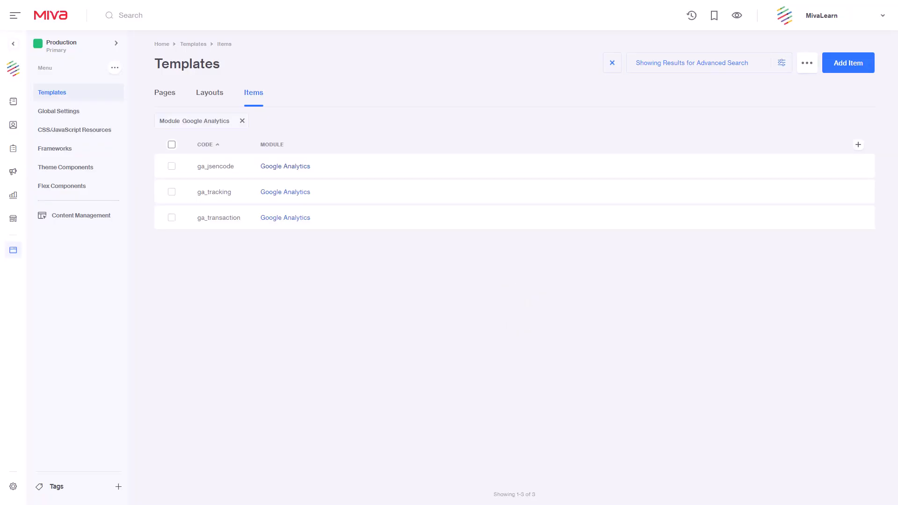
Unassign the ga_jsencode item from all of its pages.
{"action": "left_click", "coordinate": [215, 167]}
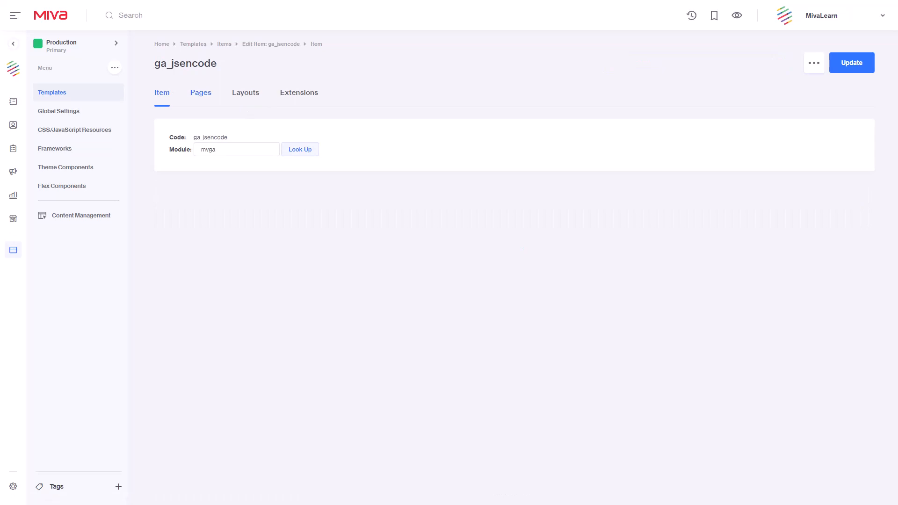
{"action": "left_click", "coordinate": [201, 92]}
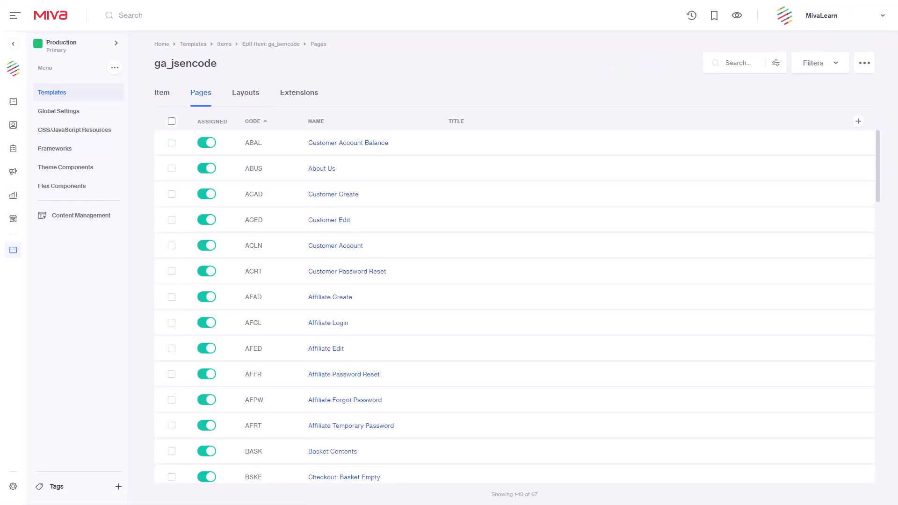
{"action": "left_click", "coordinate": [172, 122]}
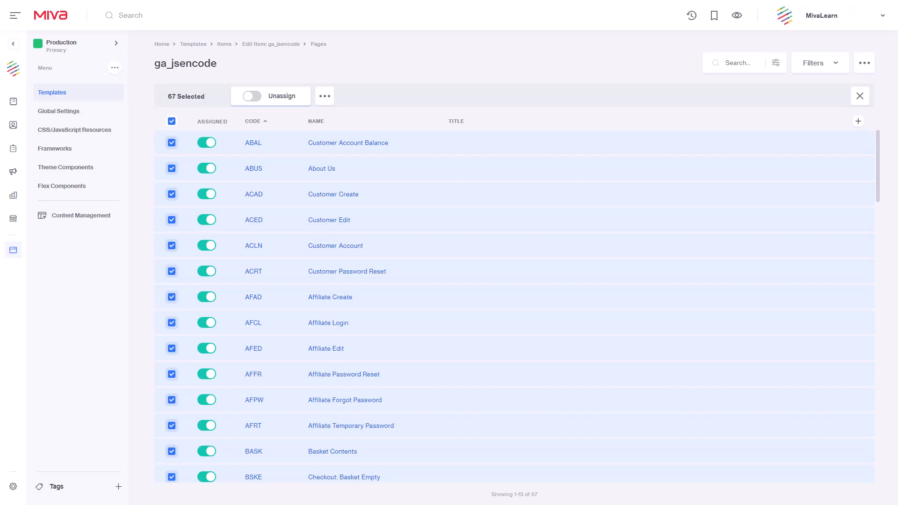
{"action": "left_click", "coordinate": [270, 96]}
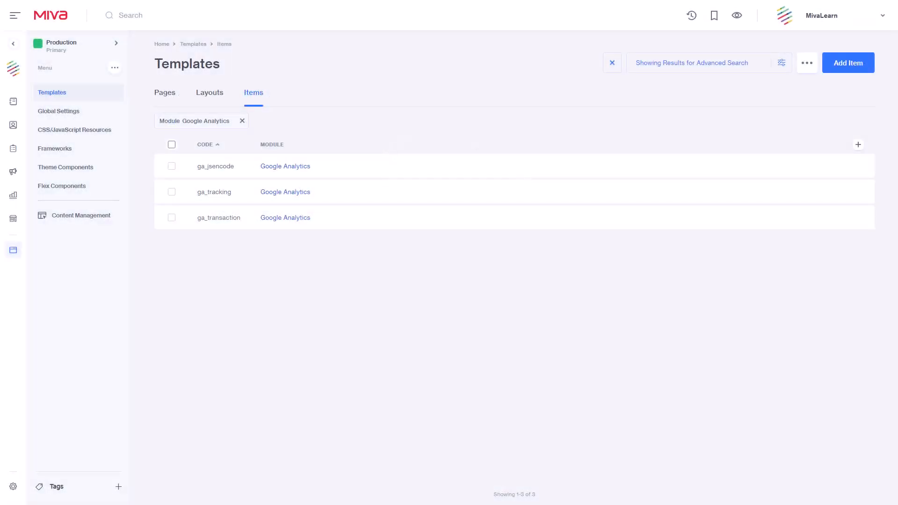
Delete the ga_jsencode, ga_tracking and ga_transaction items from the filtered template items.
{"action": "left_click", "coordinate": [172, 145]}
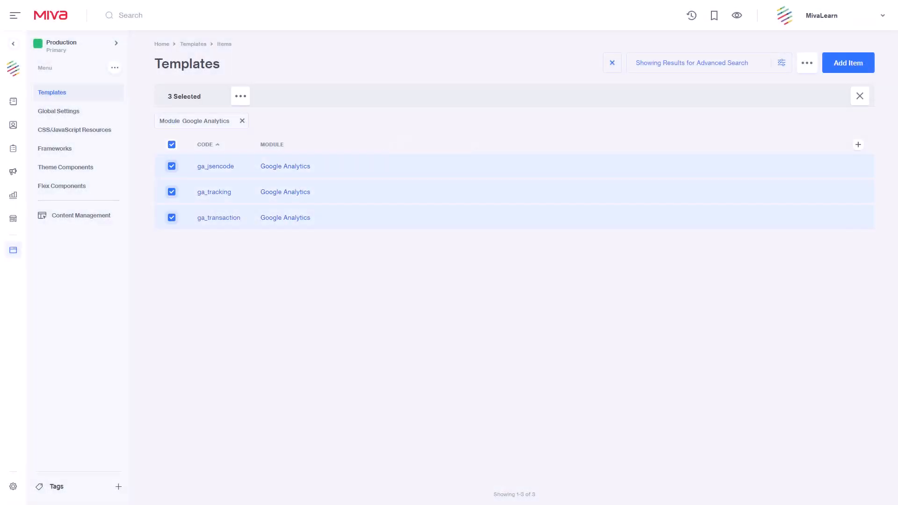
{"action": "left_click", "coordinate": [241, 95]}
{"action": "left_click", "coordinate": [268, 142]}
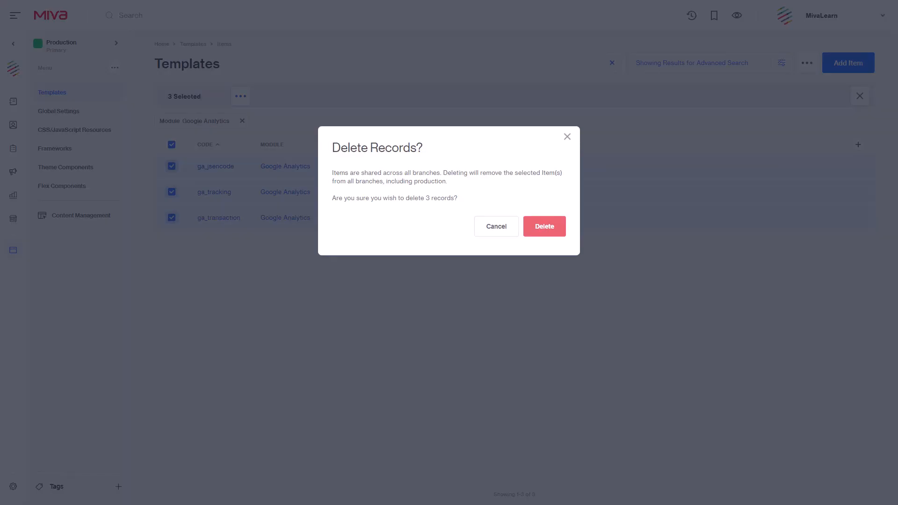
{"action": "left_click", "coordinate": [545, 227]}
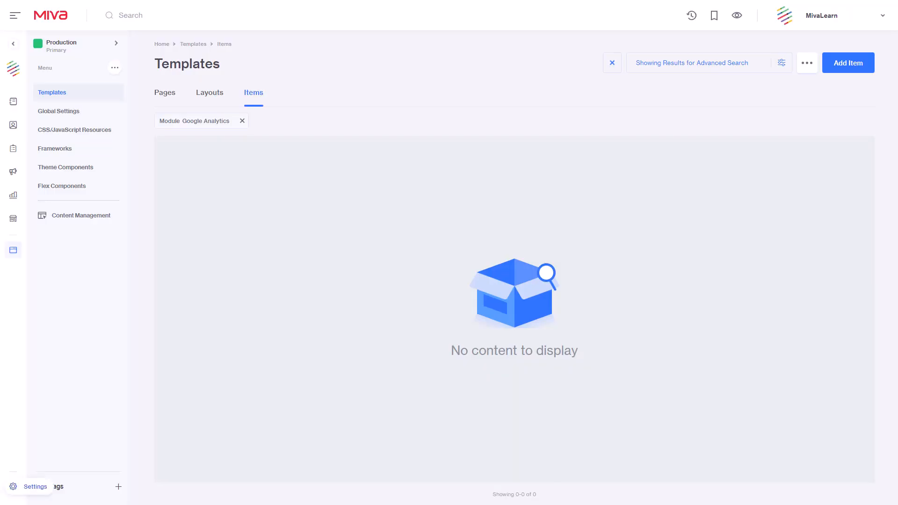
Search the store's modules for google and uninstall the Google Analytics module.
{"action": "left_click", "coordinate": [13, 486]}
{"action": "left_click", "coordinate": [51, 483]}
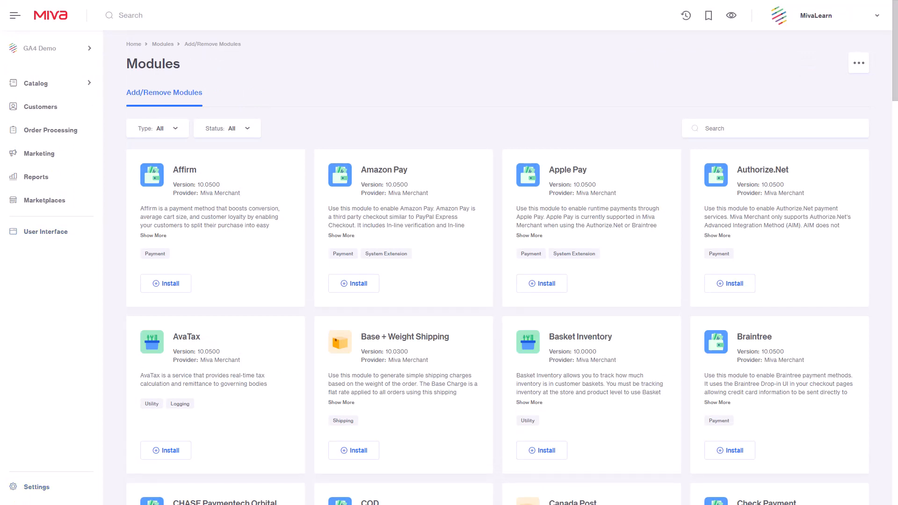
{"action": "left_click", "coordinate": [775, 128]}
{"action": "type", "text": "goog"}
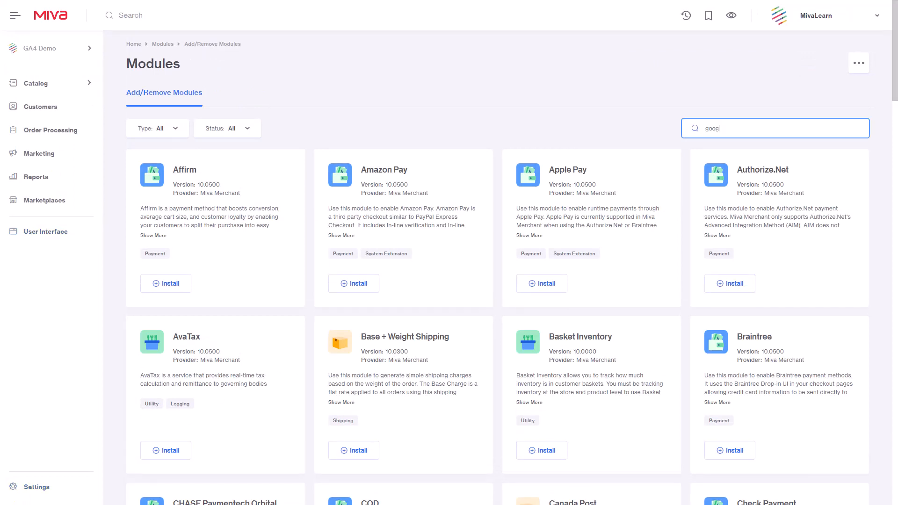
{"action": "type", "text": "le"}
{"action": "key", "text": "Return"}
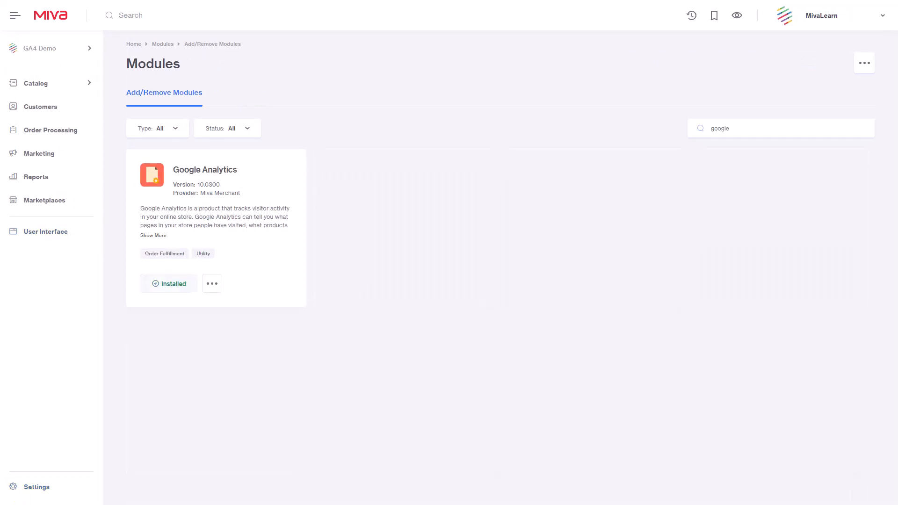
{"action": "left_click", "coordinate": [212, 283]}
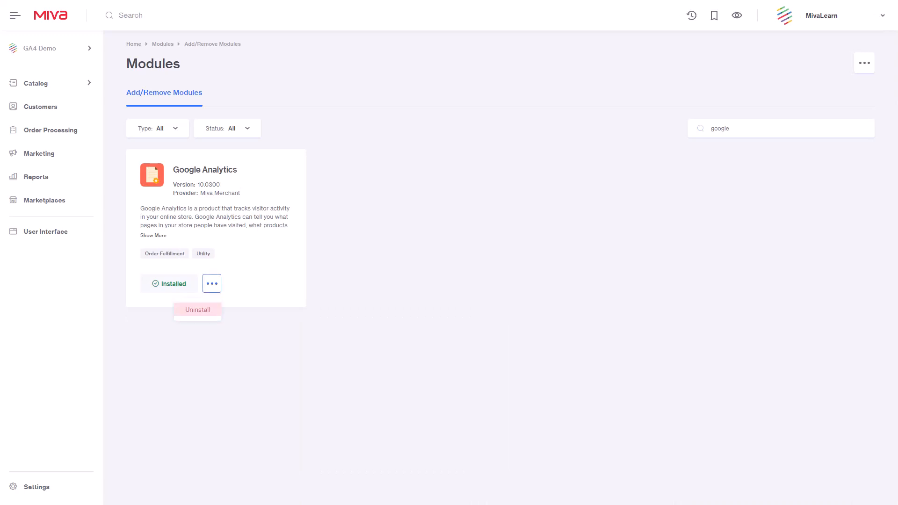
{"action": "left_click", "coordinate": [197, 310]}
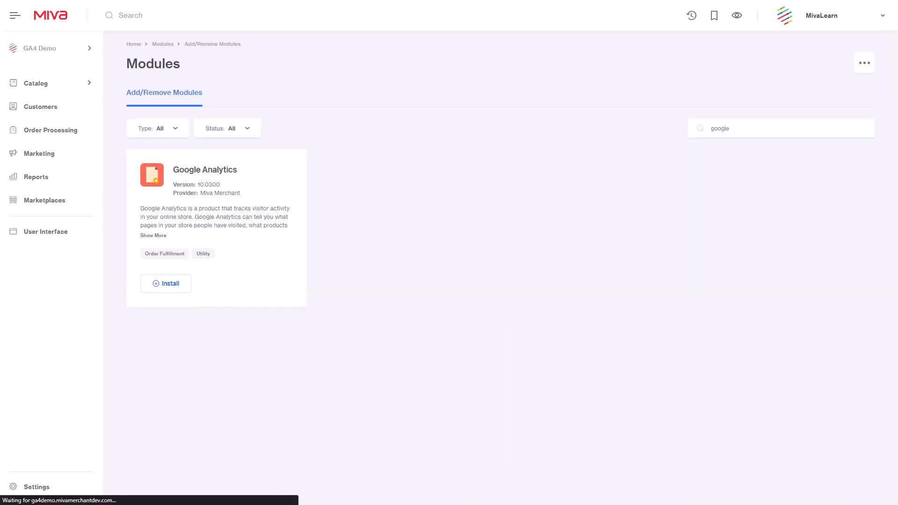